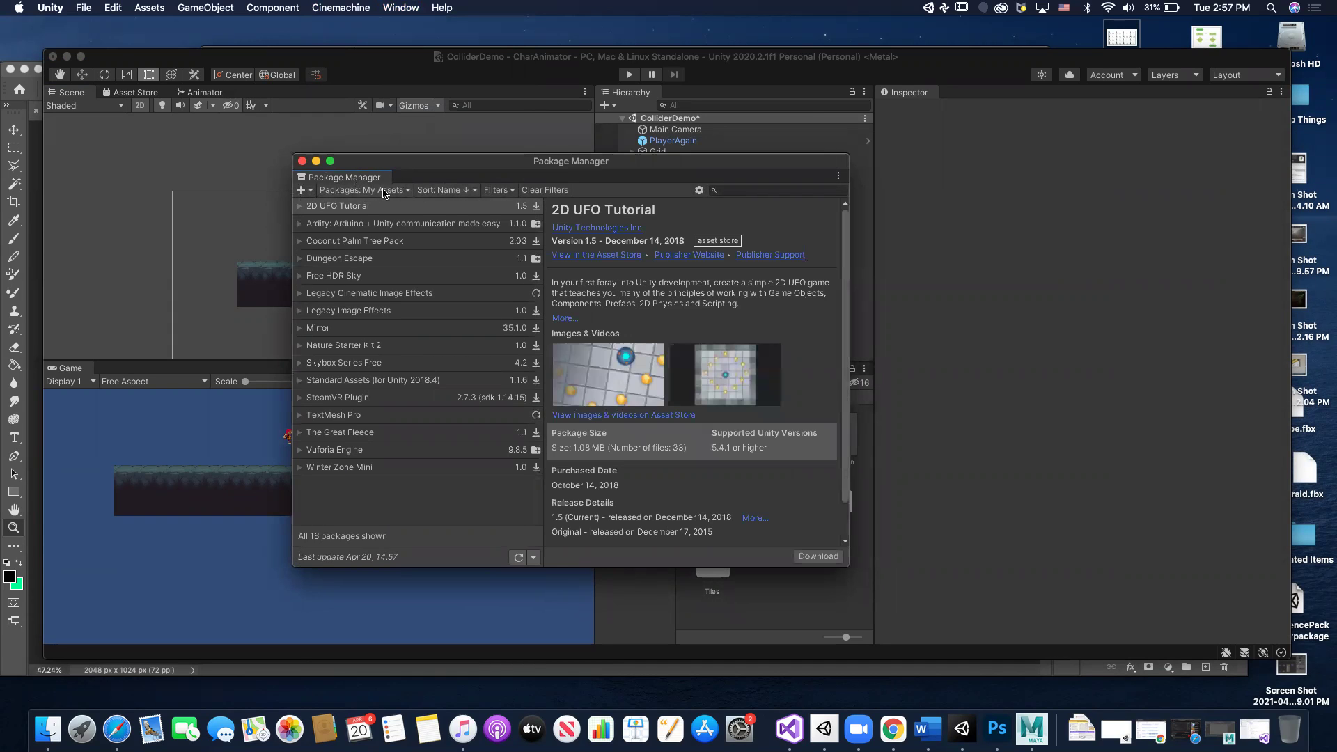
- Browse the package lists for the Unity Registry, In Project and My Assets sources in the Package Manager
click(390, 190)
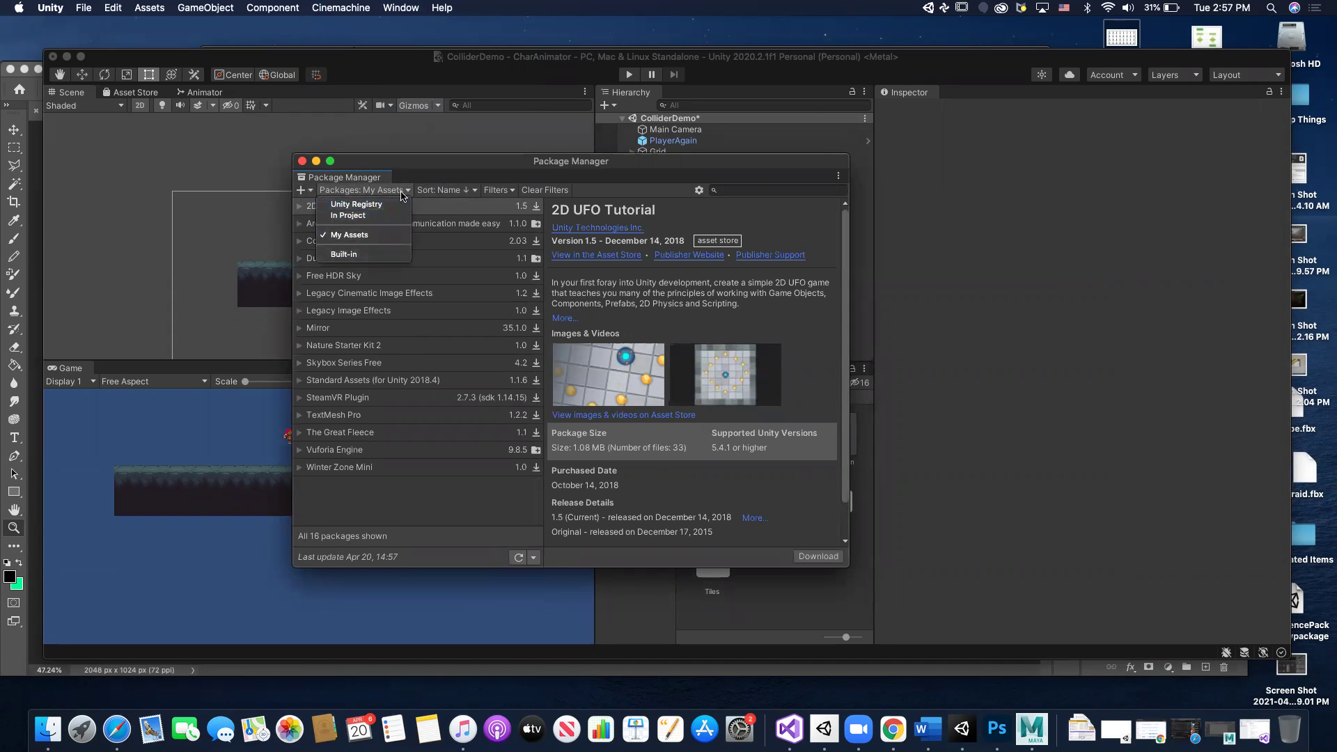
click(401, 189)
click(405, 191)
click(396, 204)
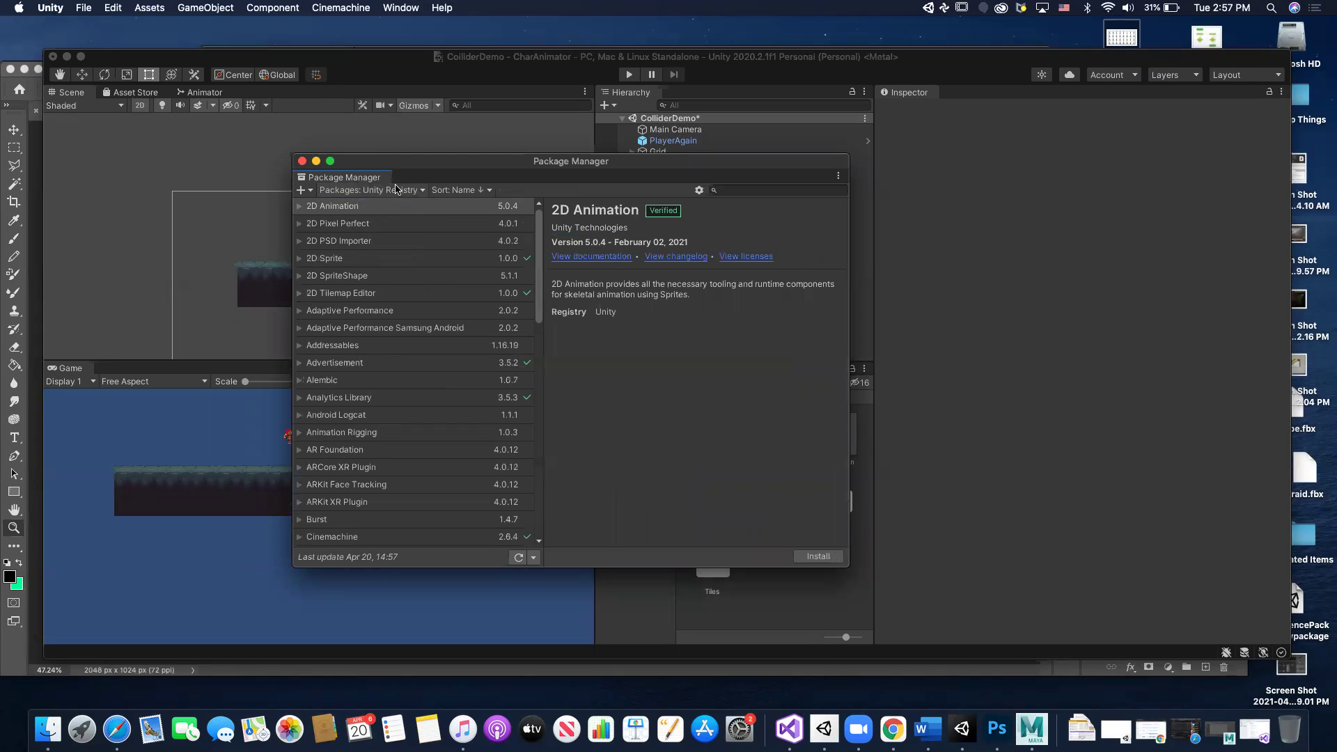
click(399, 190)
click(386, 216)
click(395, 191)
click(383, 234)
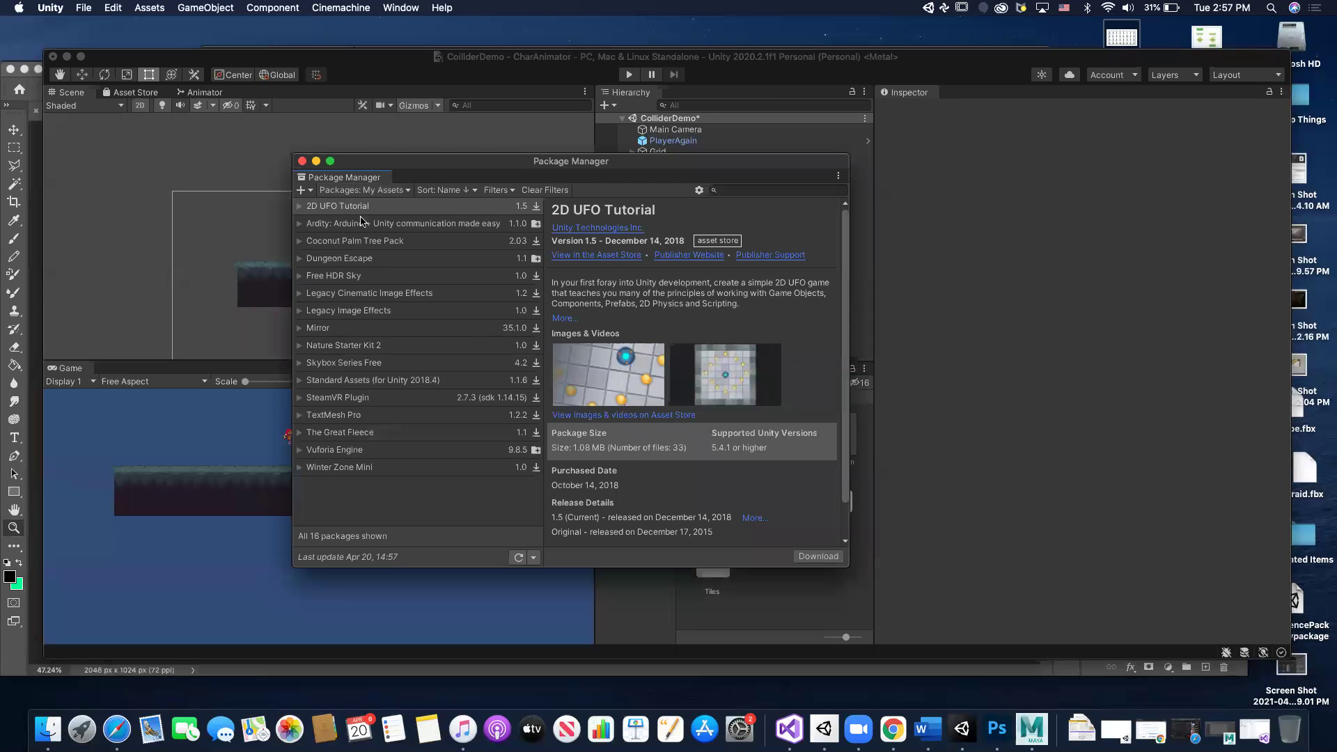
- Find the Cinemachine package in the Unity Registry, check its details, and close the Package Manager
click(400, 191)
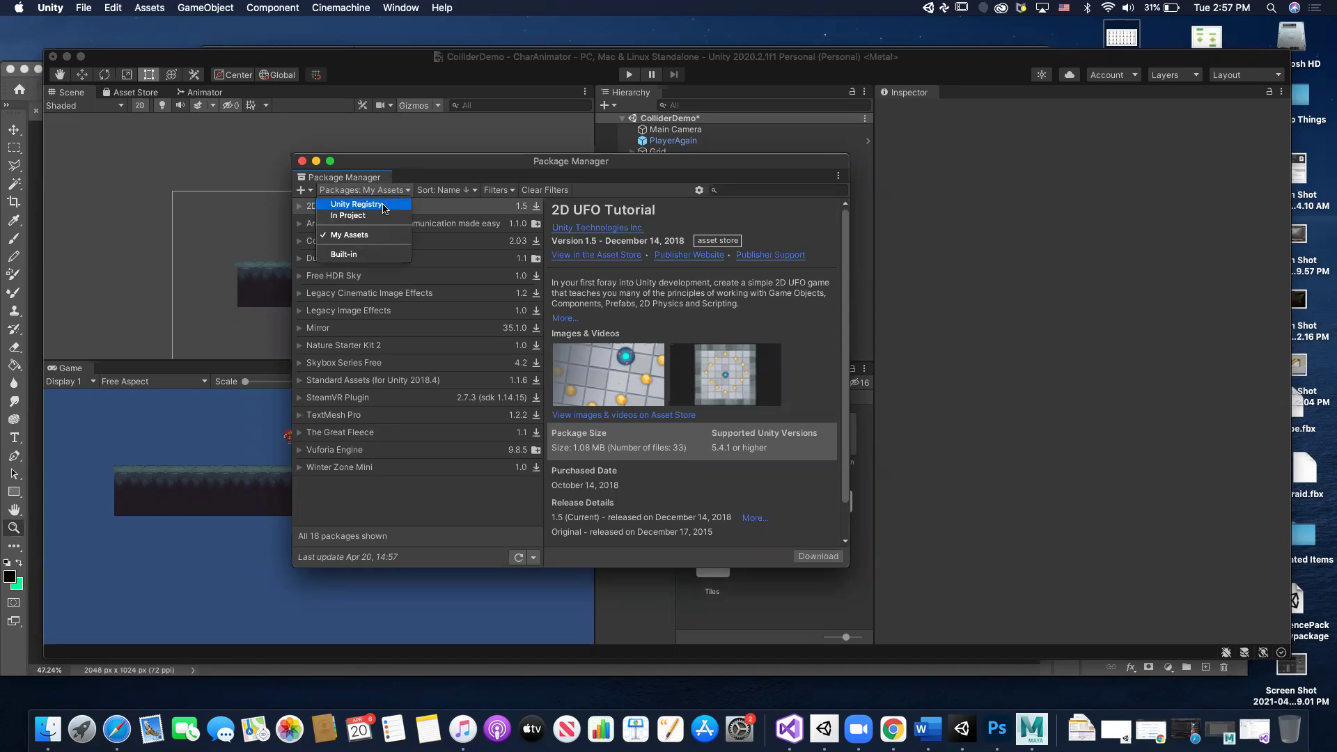
click(384, 205)
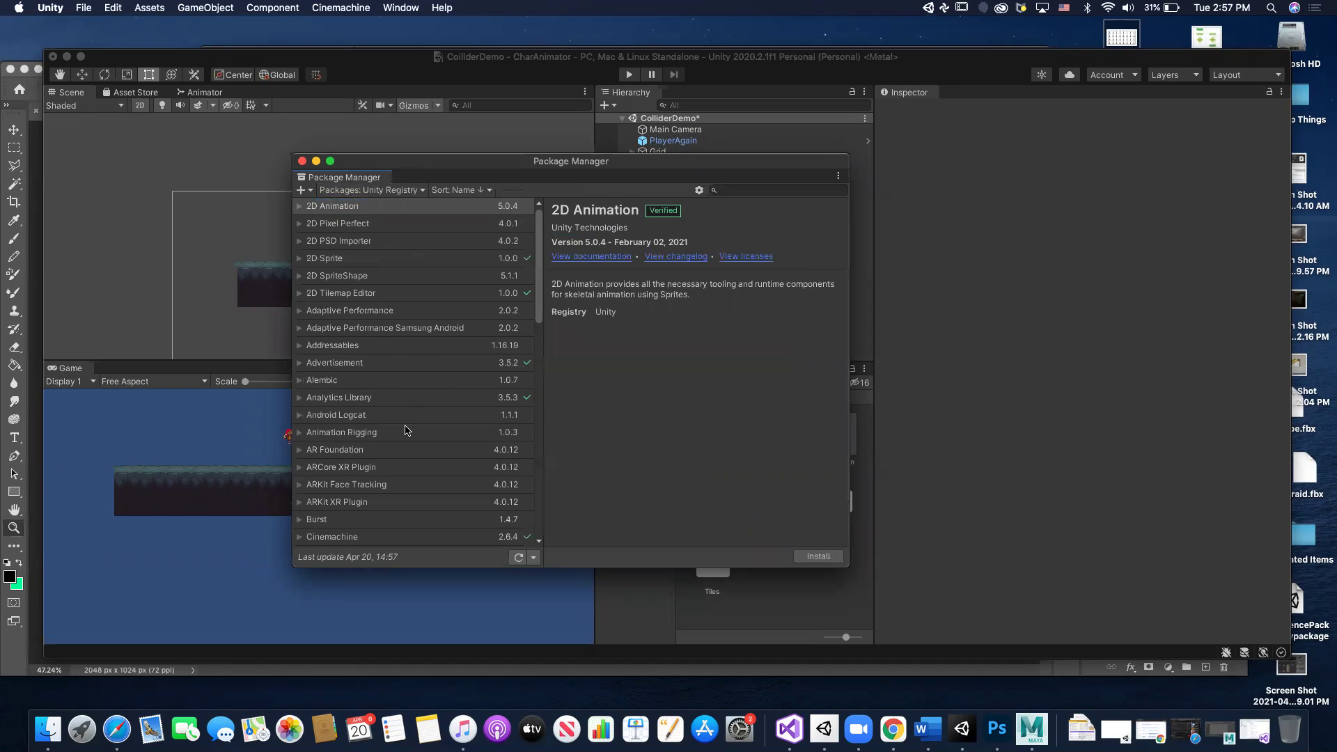
scroll(405, 431, down, 5)
scroll(406, 431, down, 2)
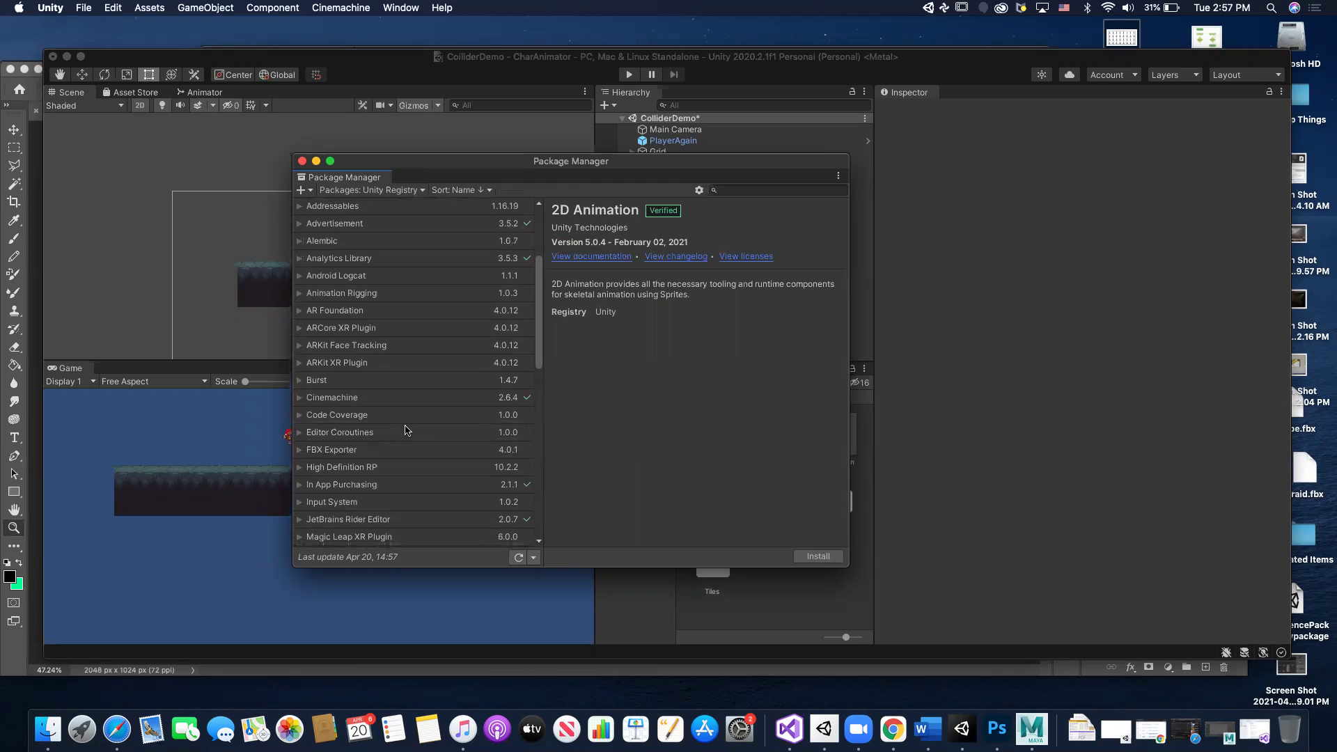
click(352, 399)
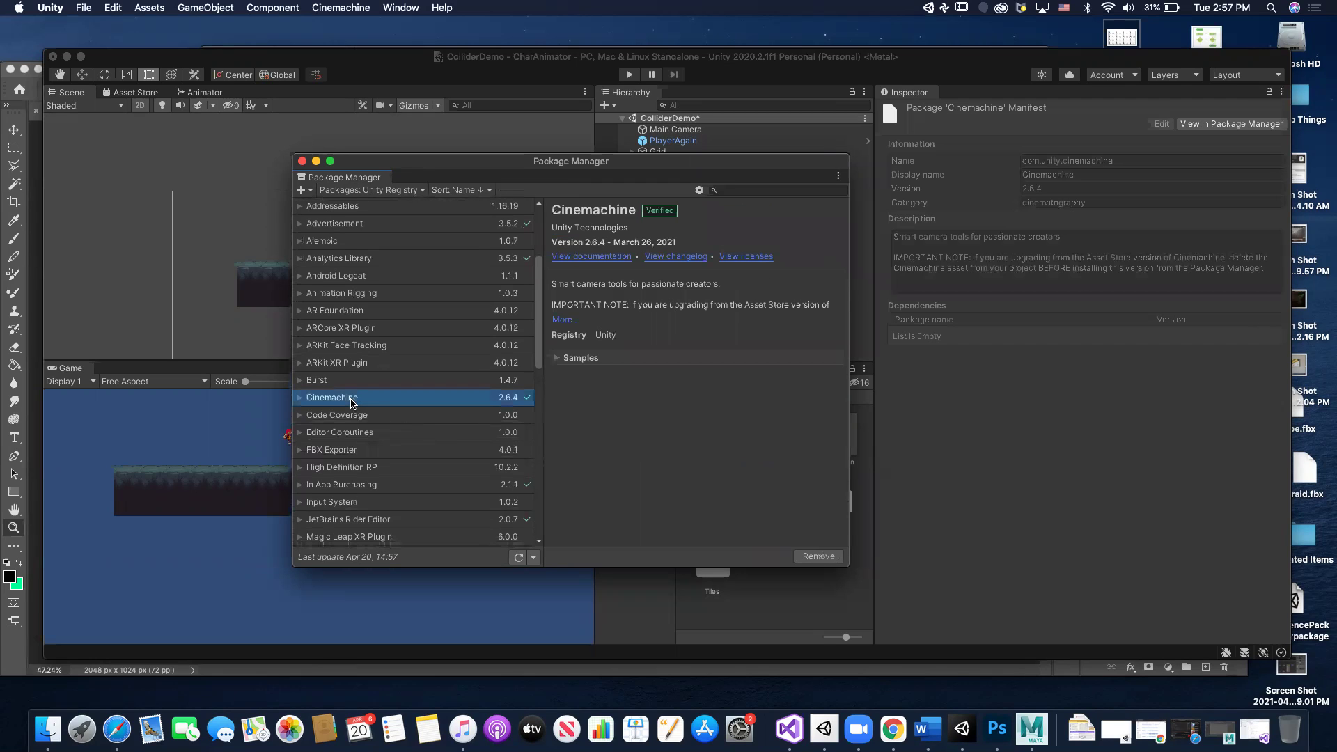
click(300, 398)
click(300, 399)
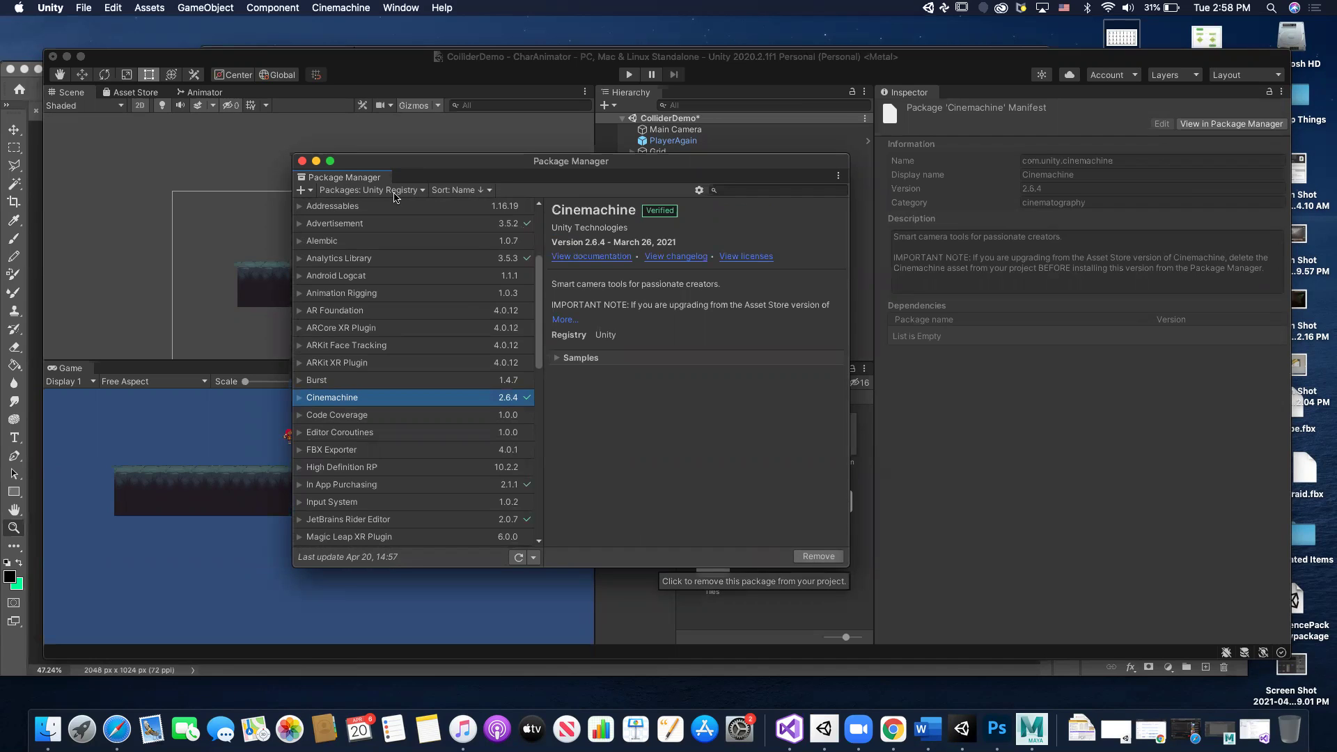
click(303, 161)
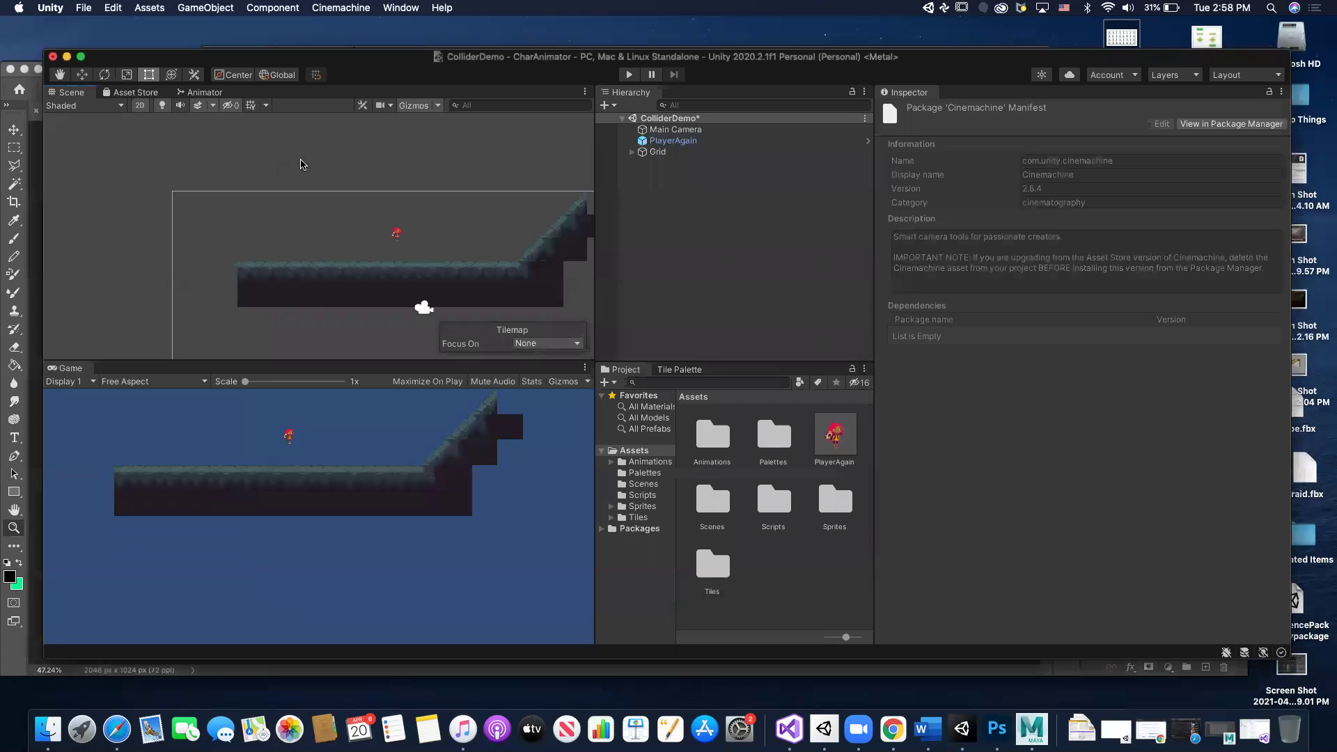
- Add a Cinemachine 2D camera to the ColliderDemo scene
click(340, 8)
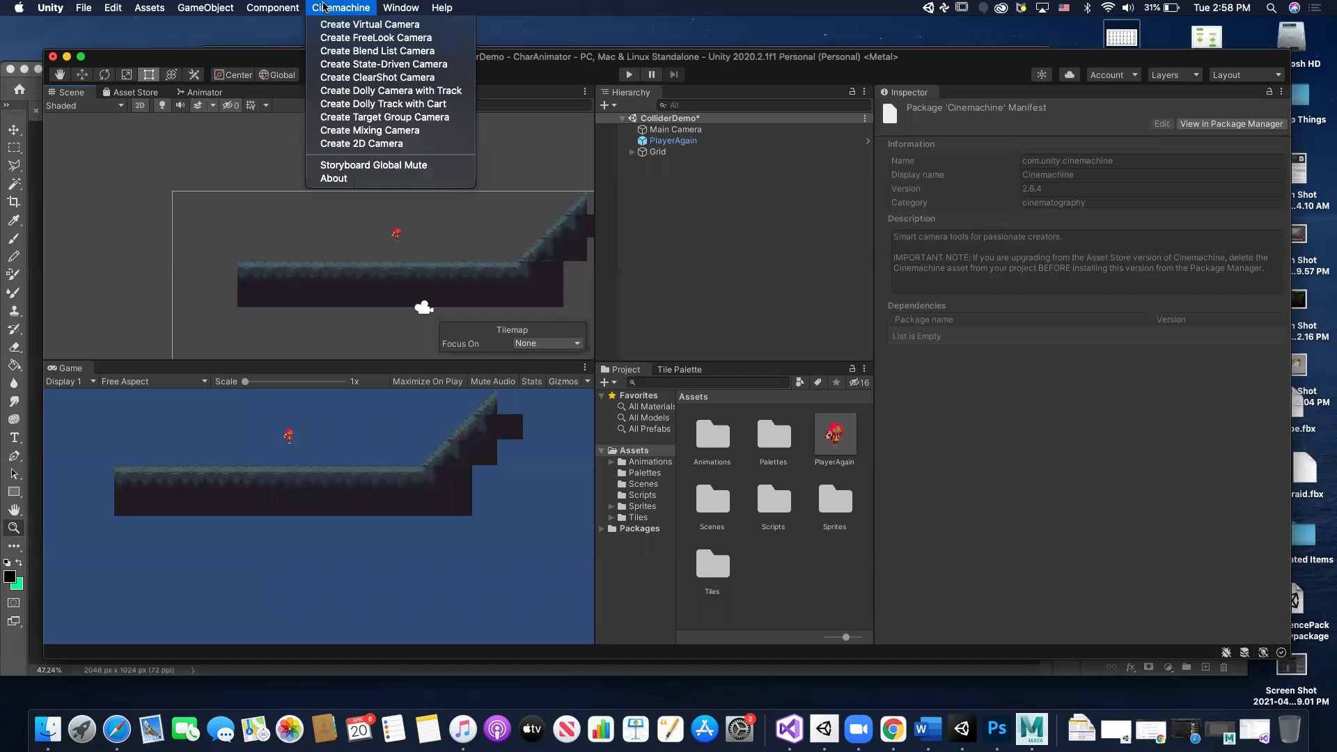
click(327, 7)
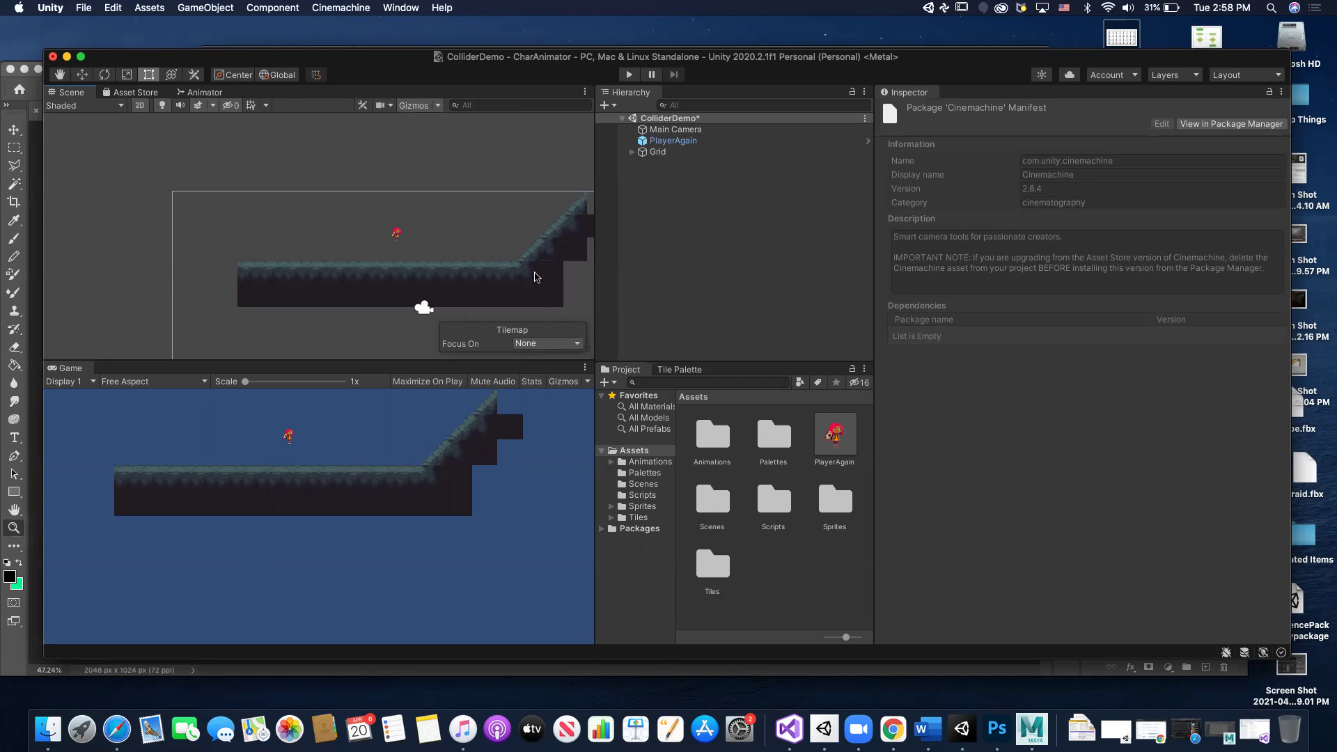
click(347, 8)
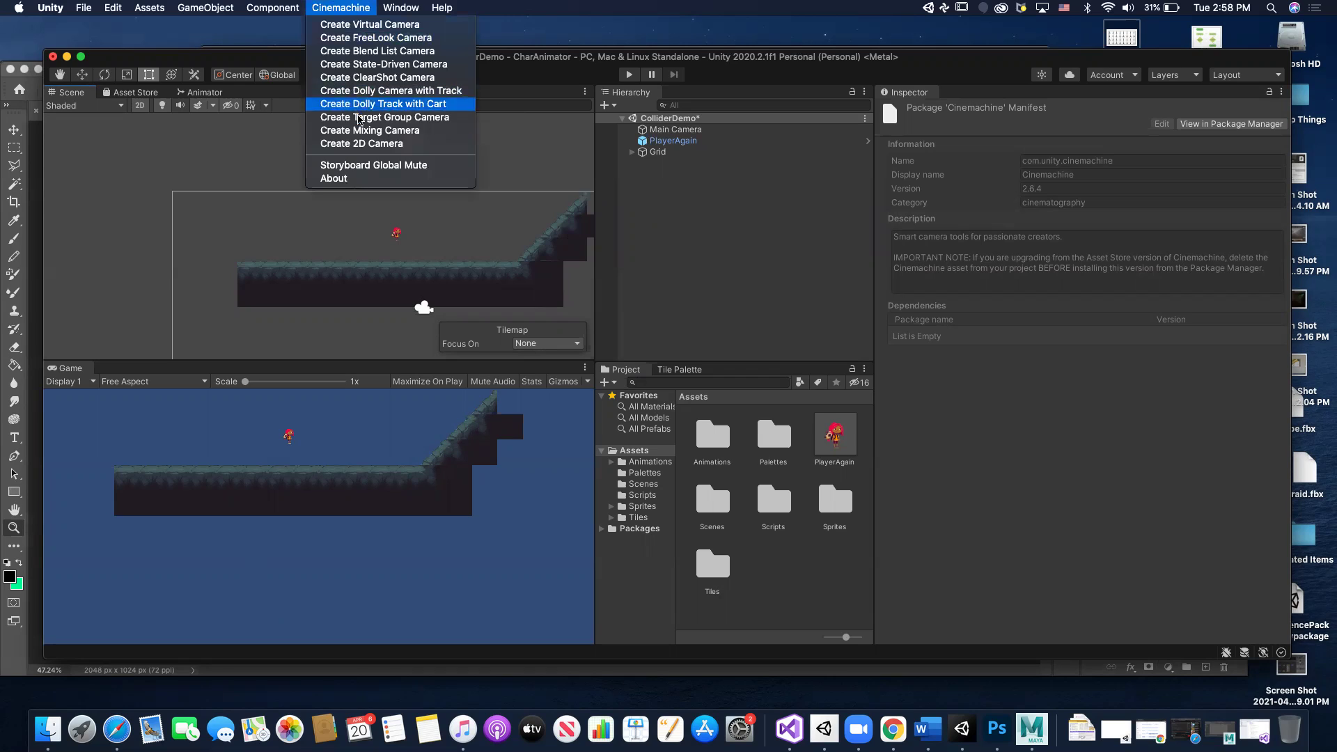
click(428, 144)
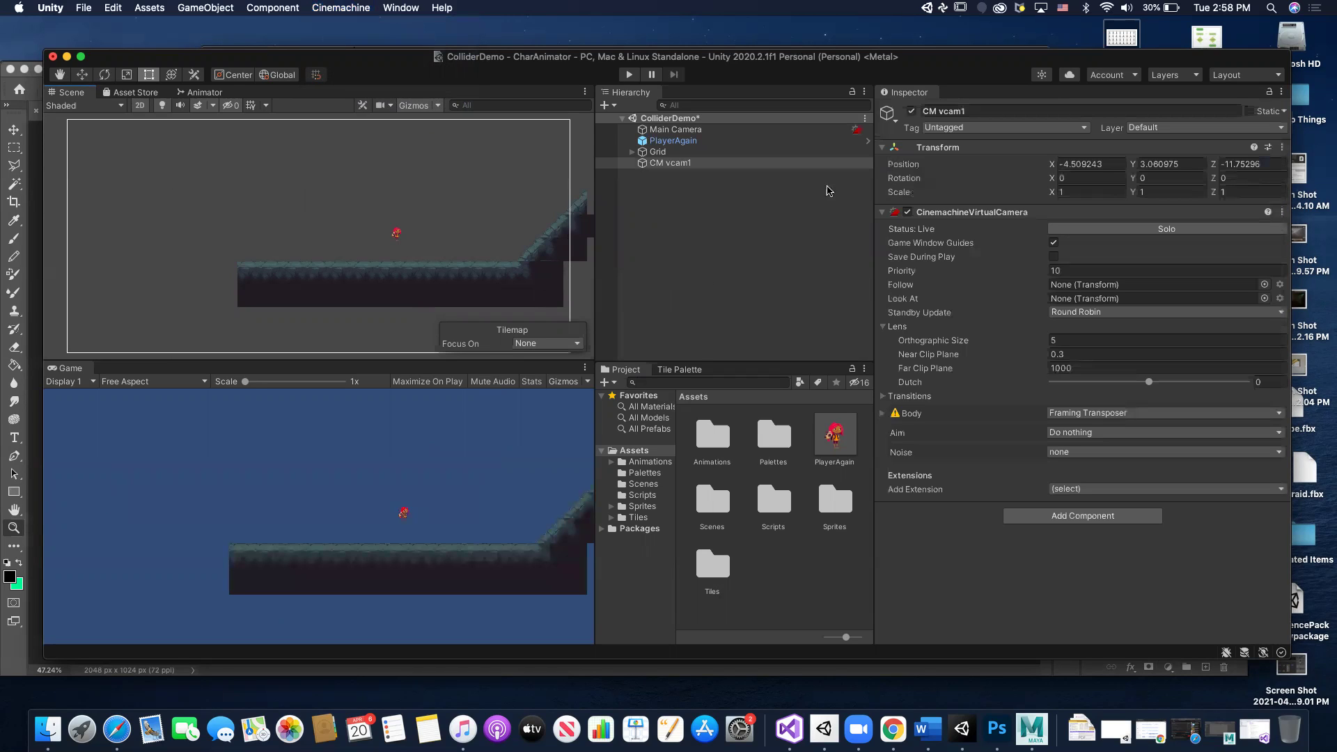
- Compare the components of the new virtual camera with those of the Main Camera
click(670, 164)
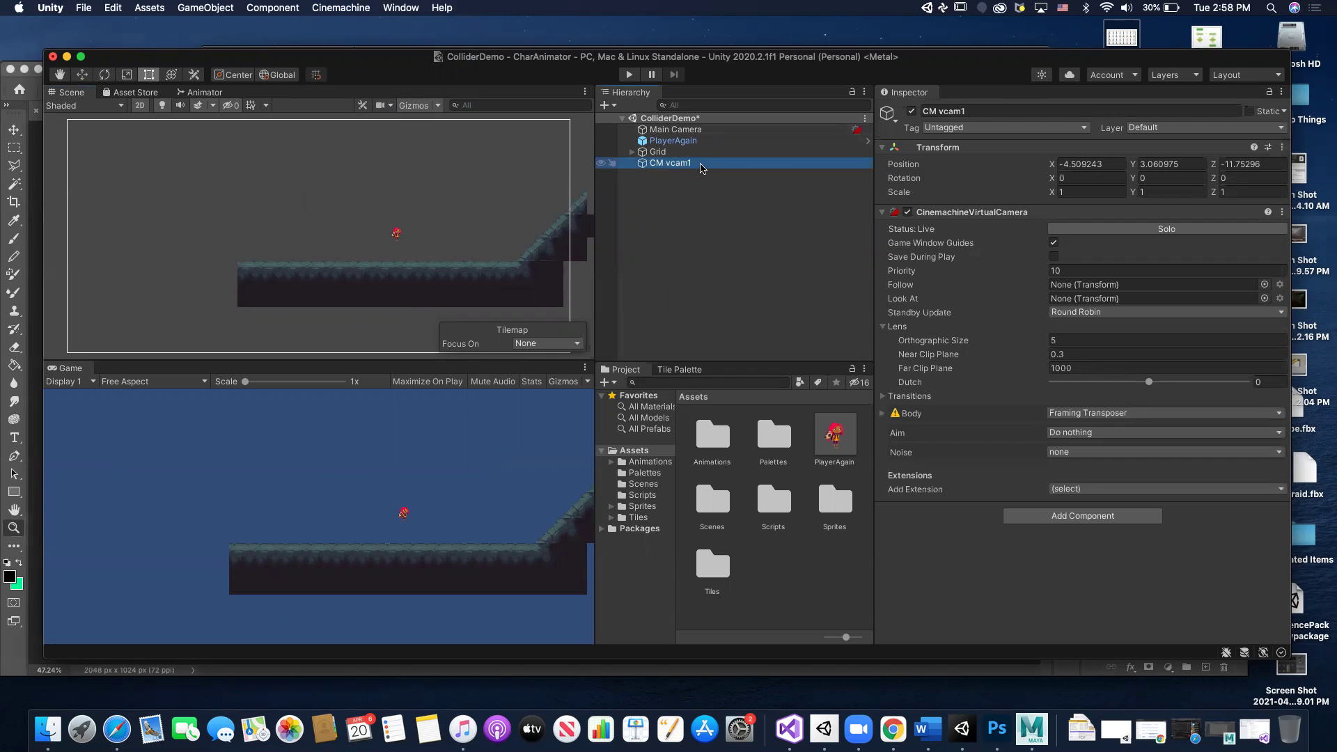
click(697, 130)
click(695, 165)
click(731, 130)
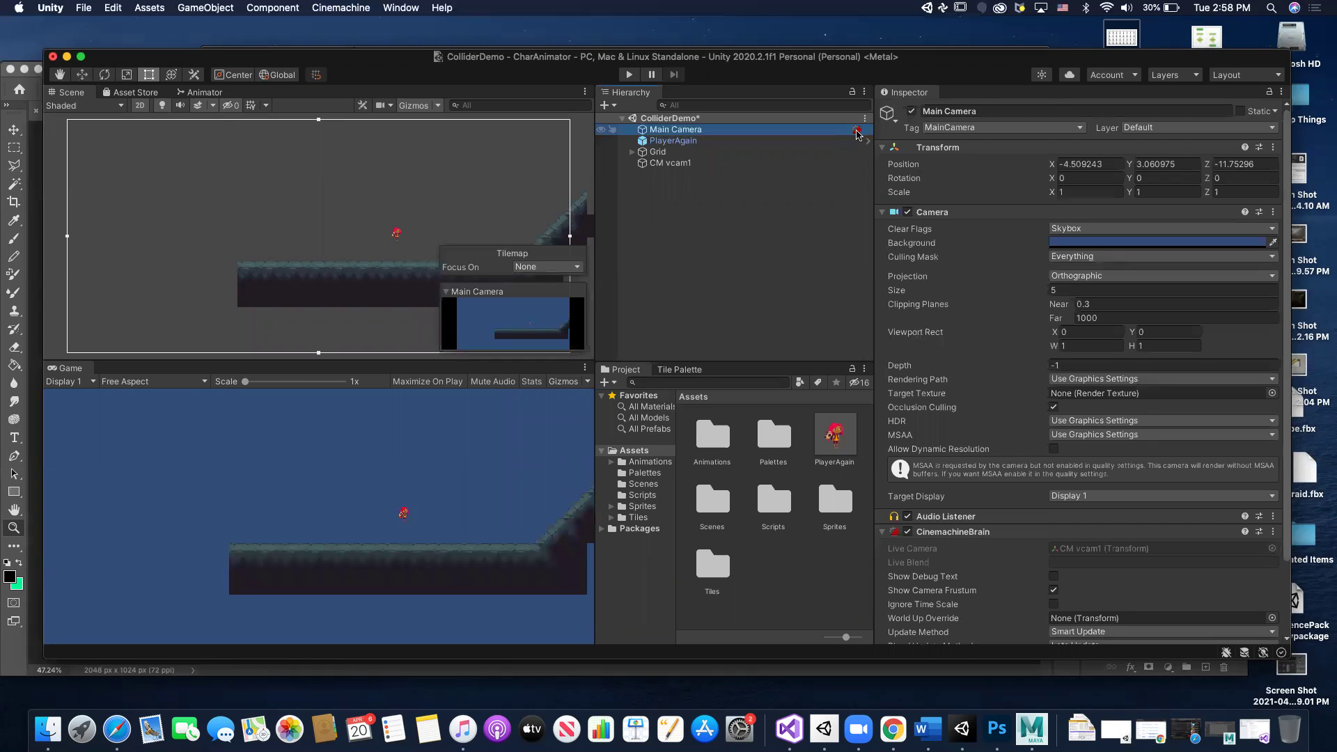
- Make CM vcam1 follow the PlayerAgain object and set its lens Orthographic Size to 1.84
click(752, 166)
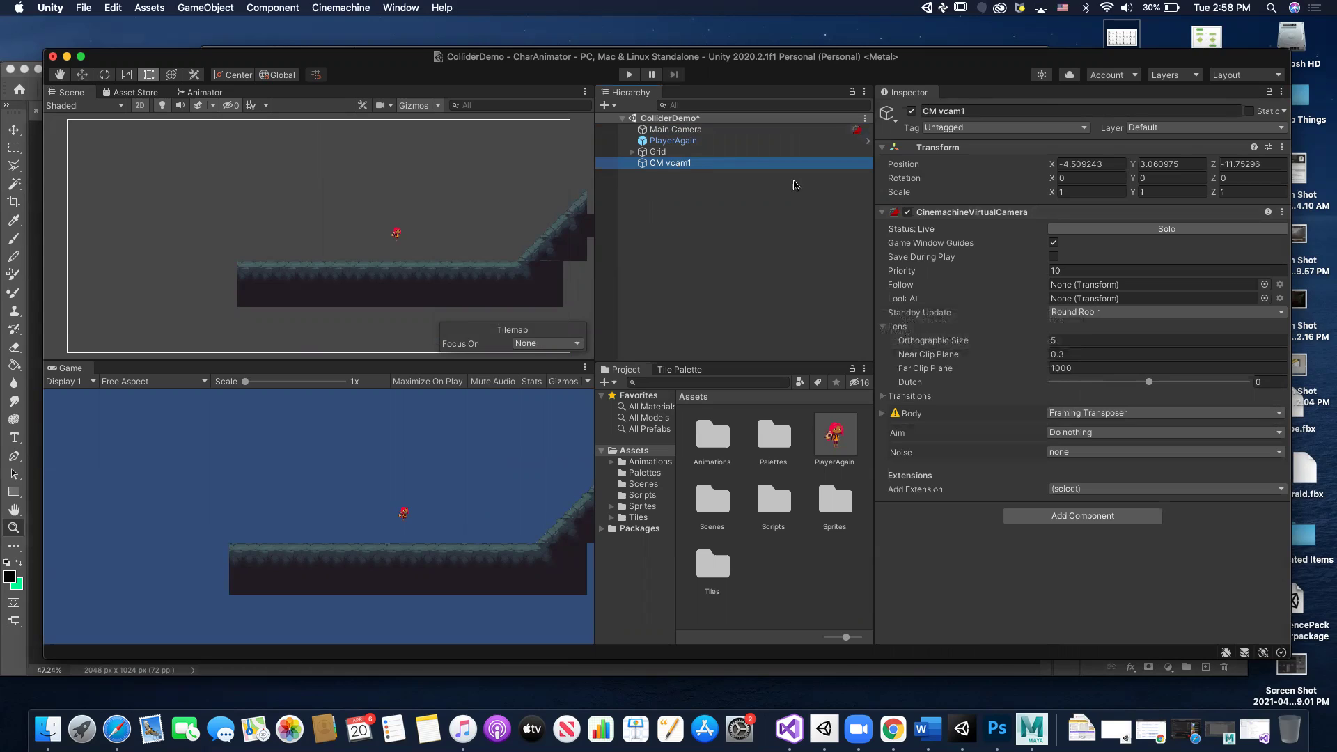
click(904, 289)
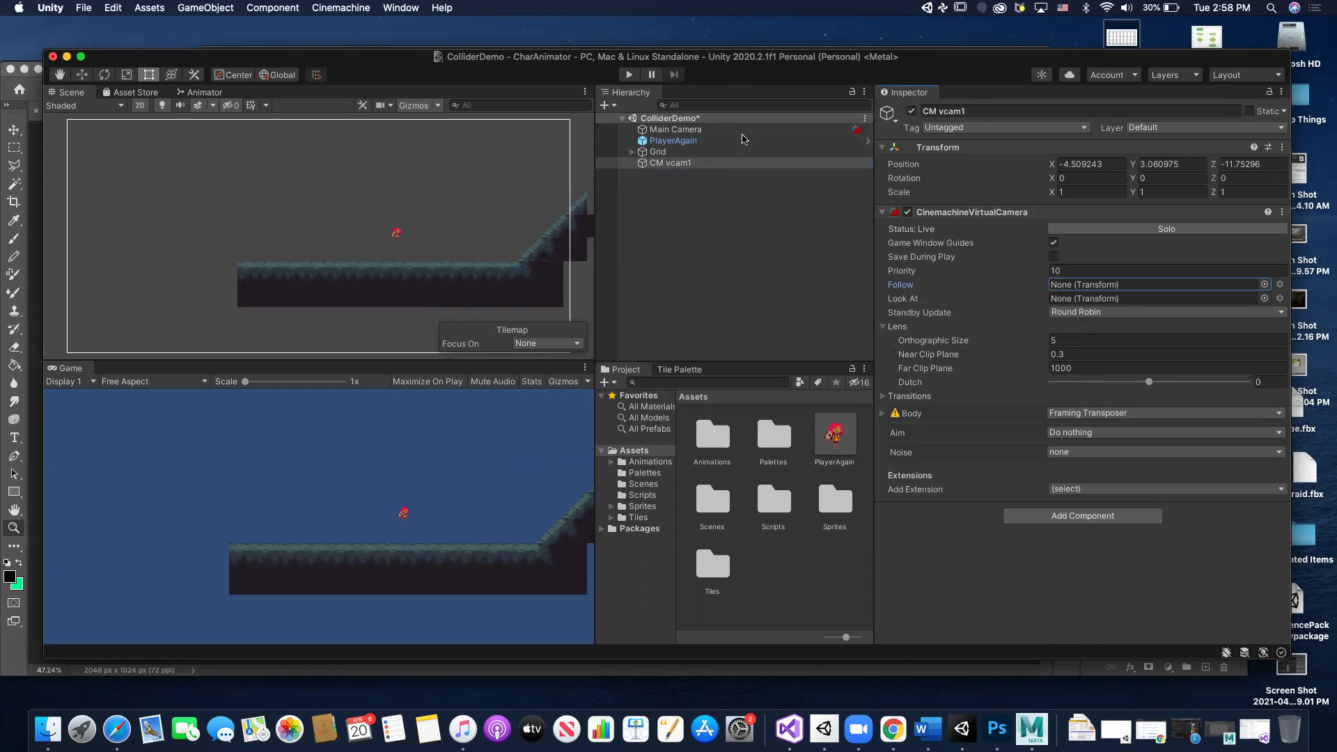
drag(674, 142, 1084, 287)
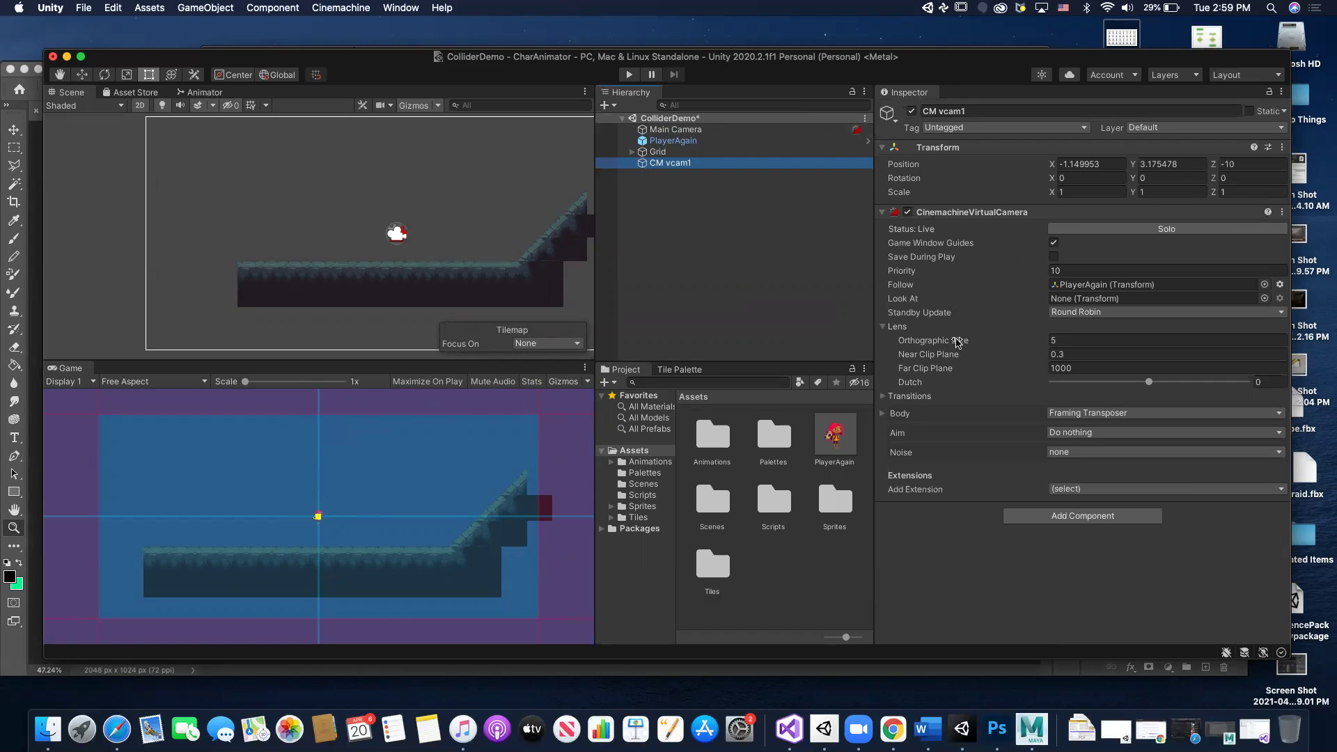
mouse_move(945, 345)
mouse_down()
mouse_move(961, 344)
mouse_move(889, 339)
mouse_move(951, 342)
mouse_up()
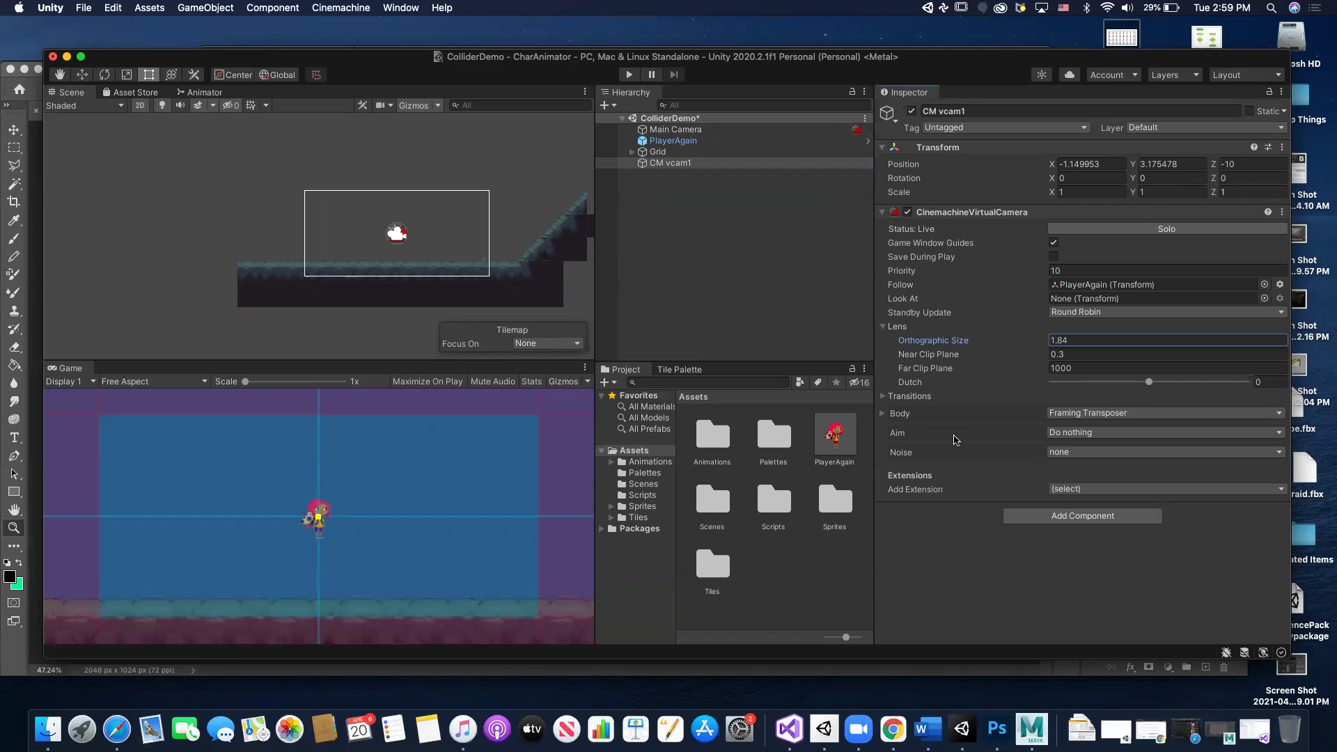
click(886, 401)
click(884, 397)
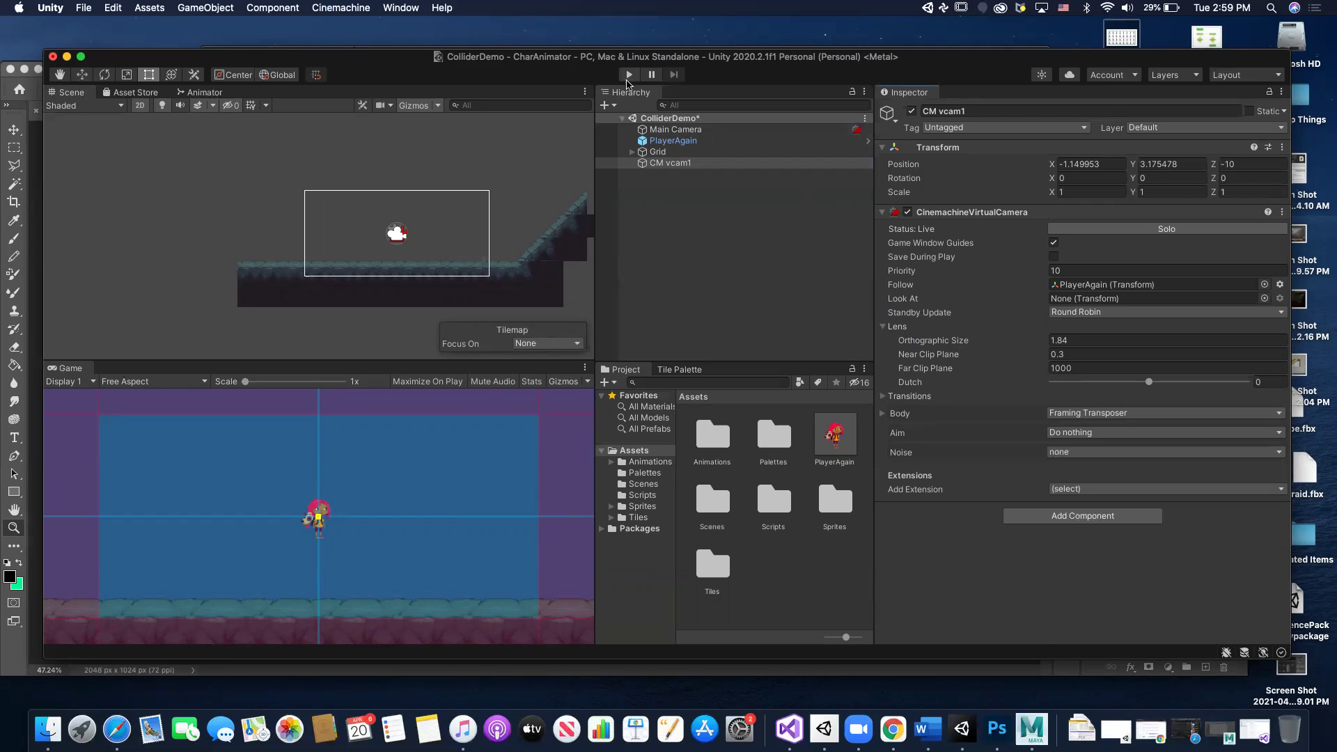
- Play-test the camera follow by running the character back and forth and jumping, and stop the game
click(627, 78)
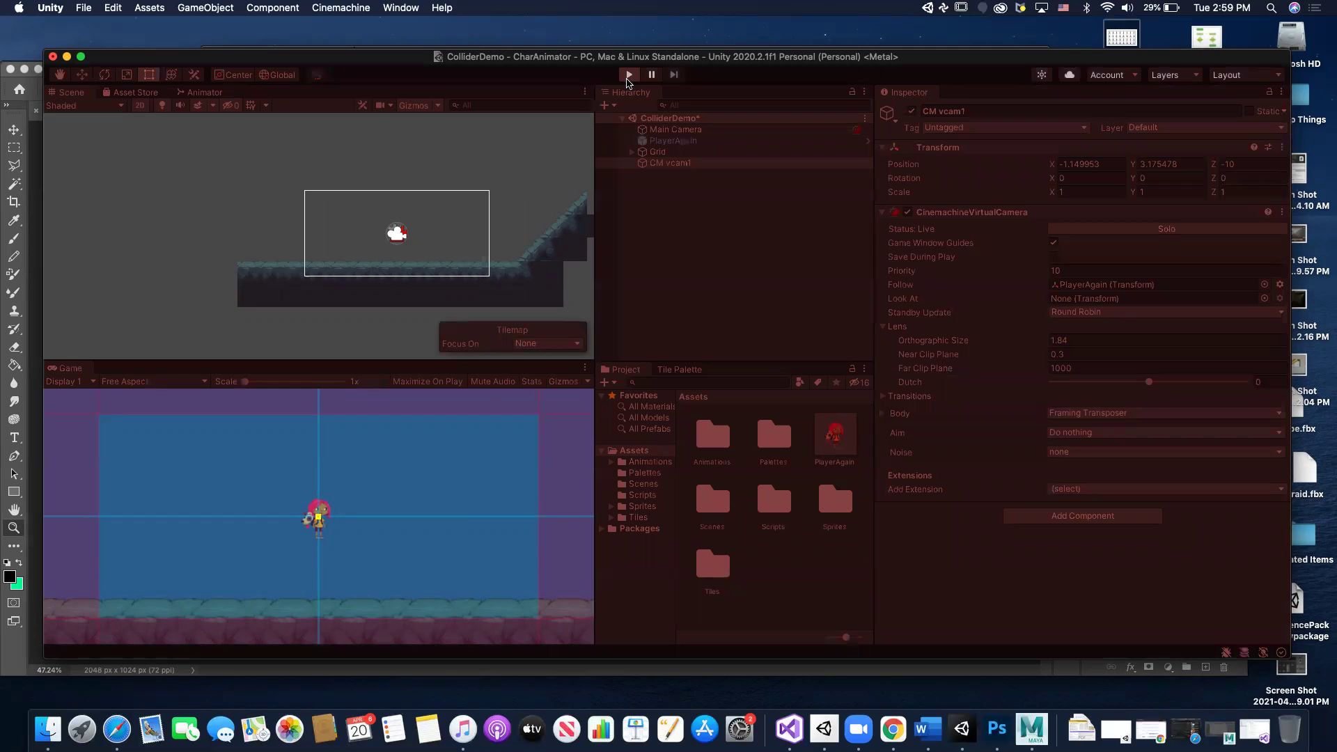
key(Right)
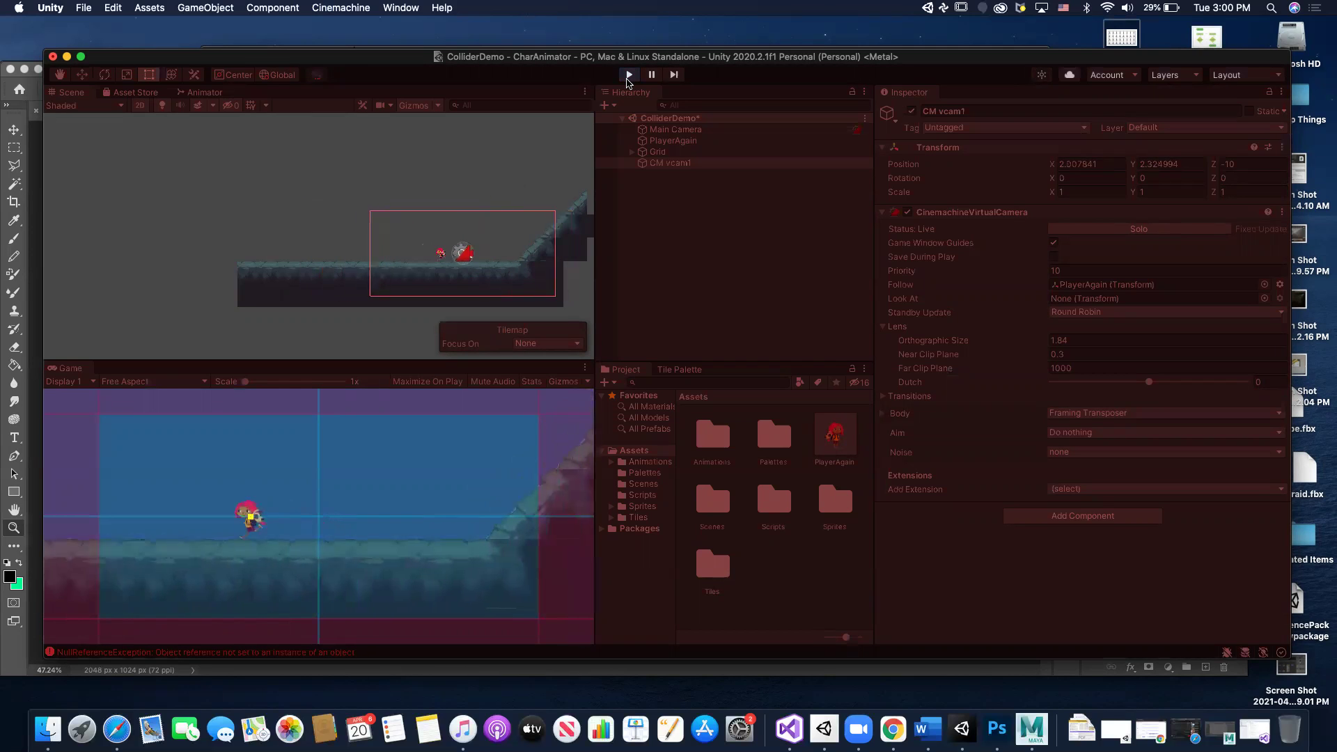
key(Left)
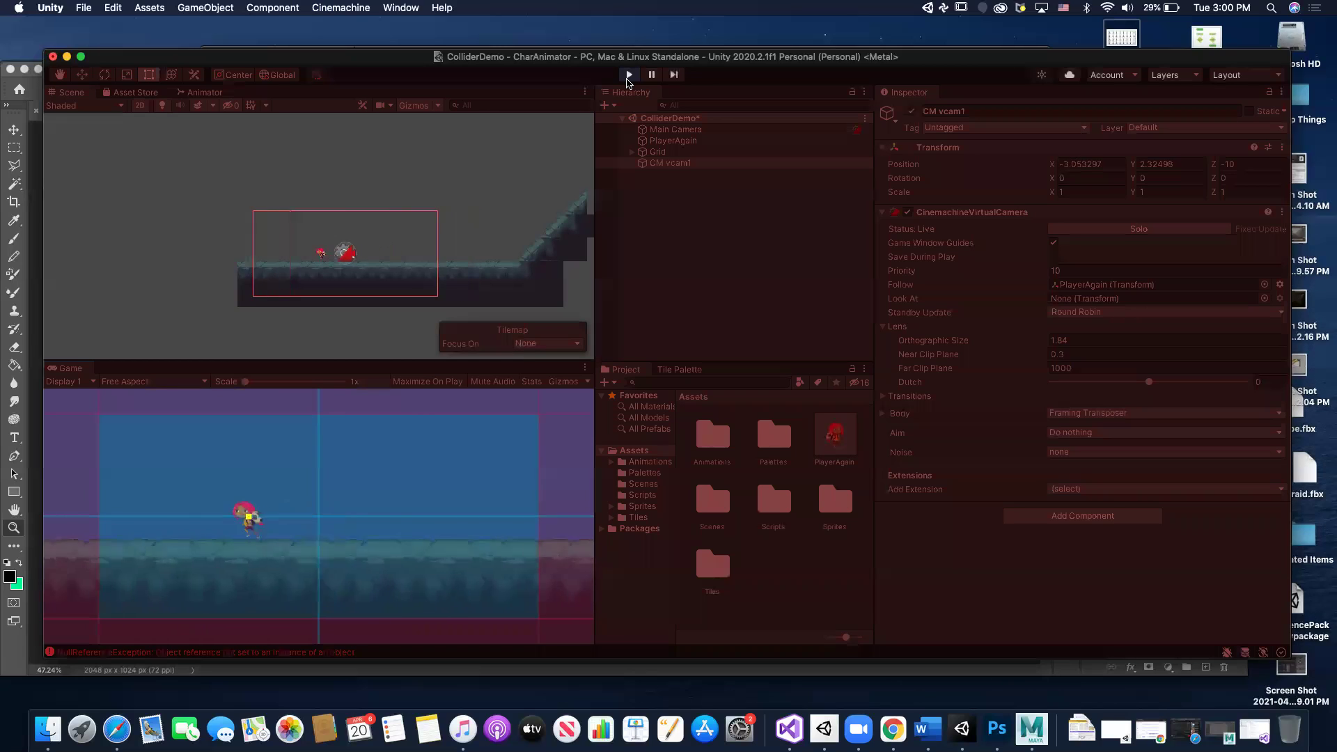
key(Right)
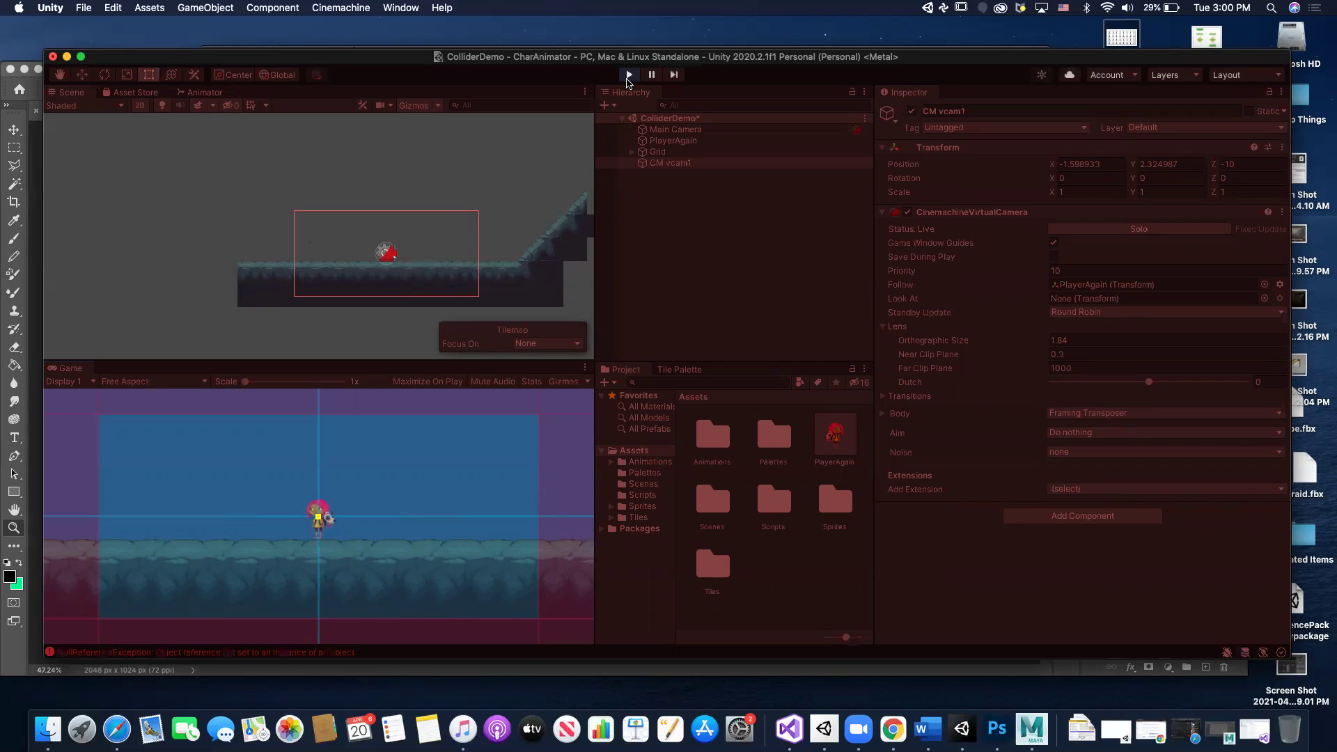
key(Left)
key(Right)
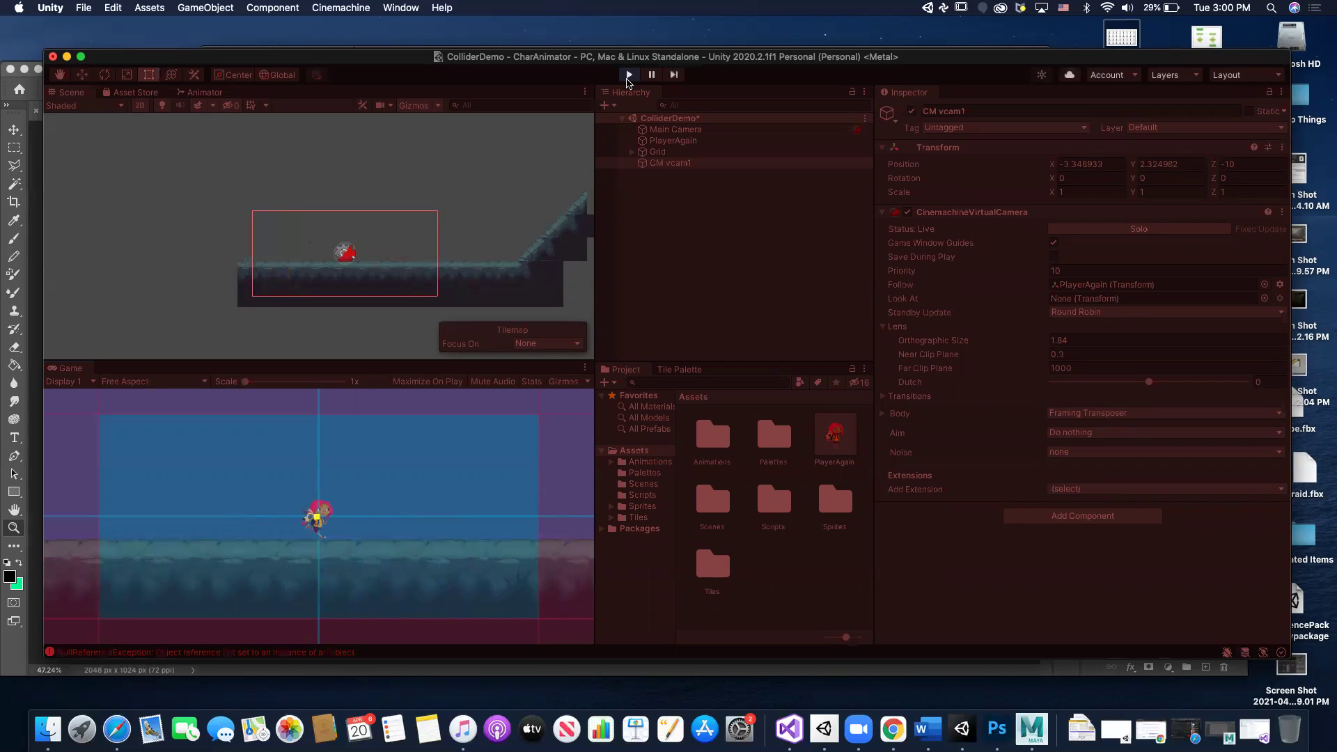
key(space)
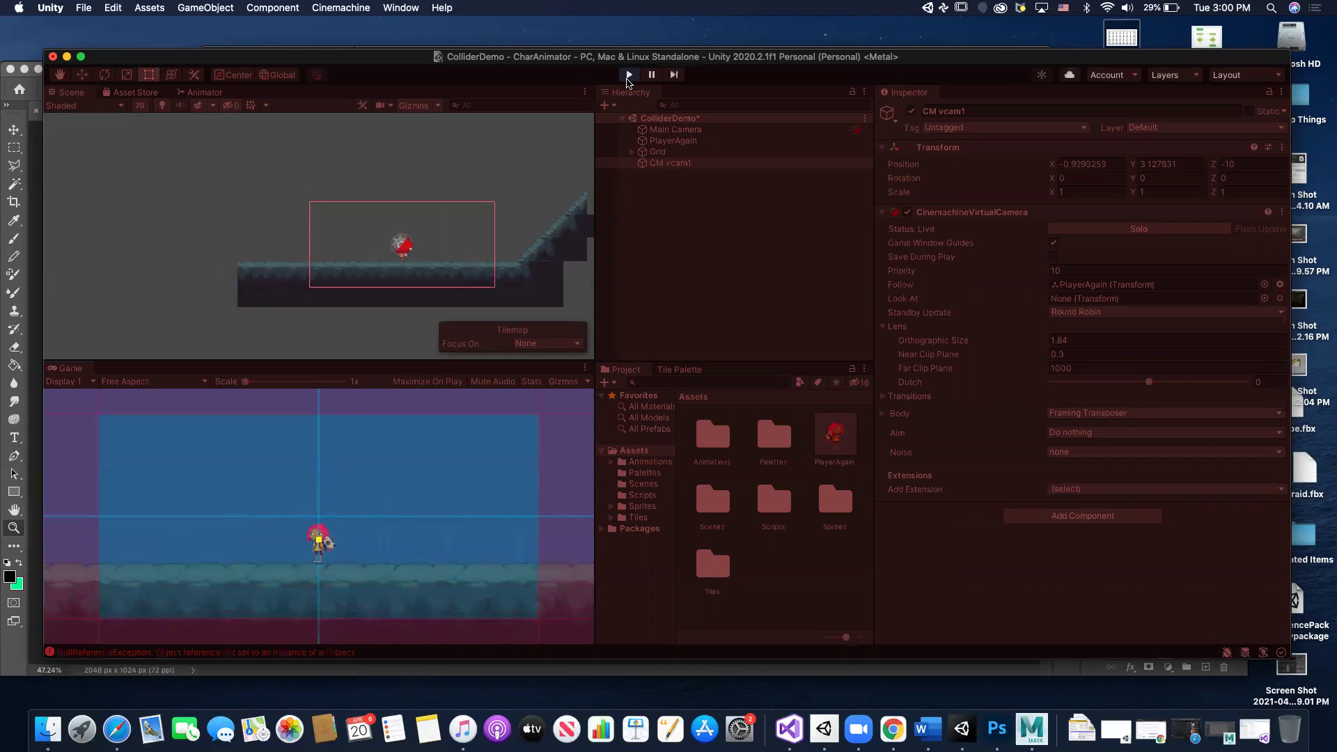
key(Left)
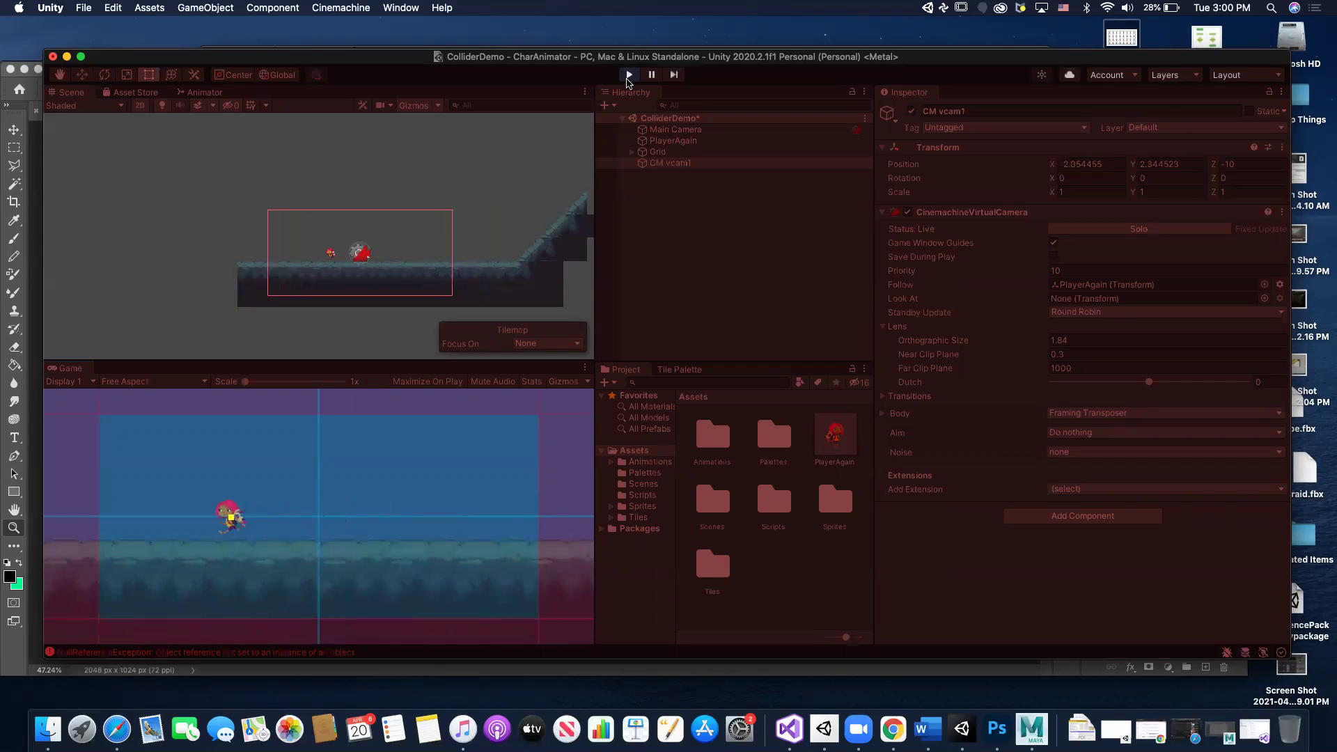
key(Right)
key(Left)
key(Right)
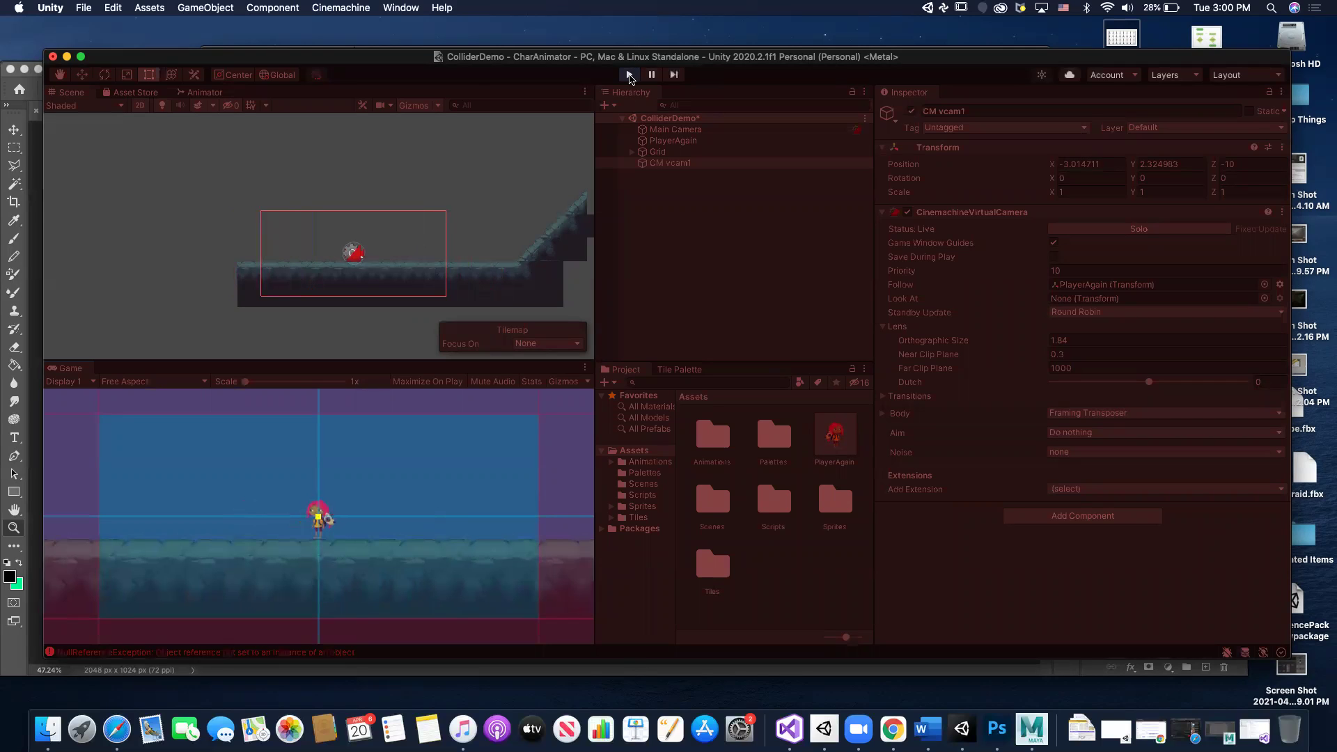
click(630, 75)
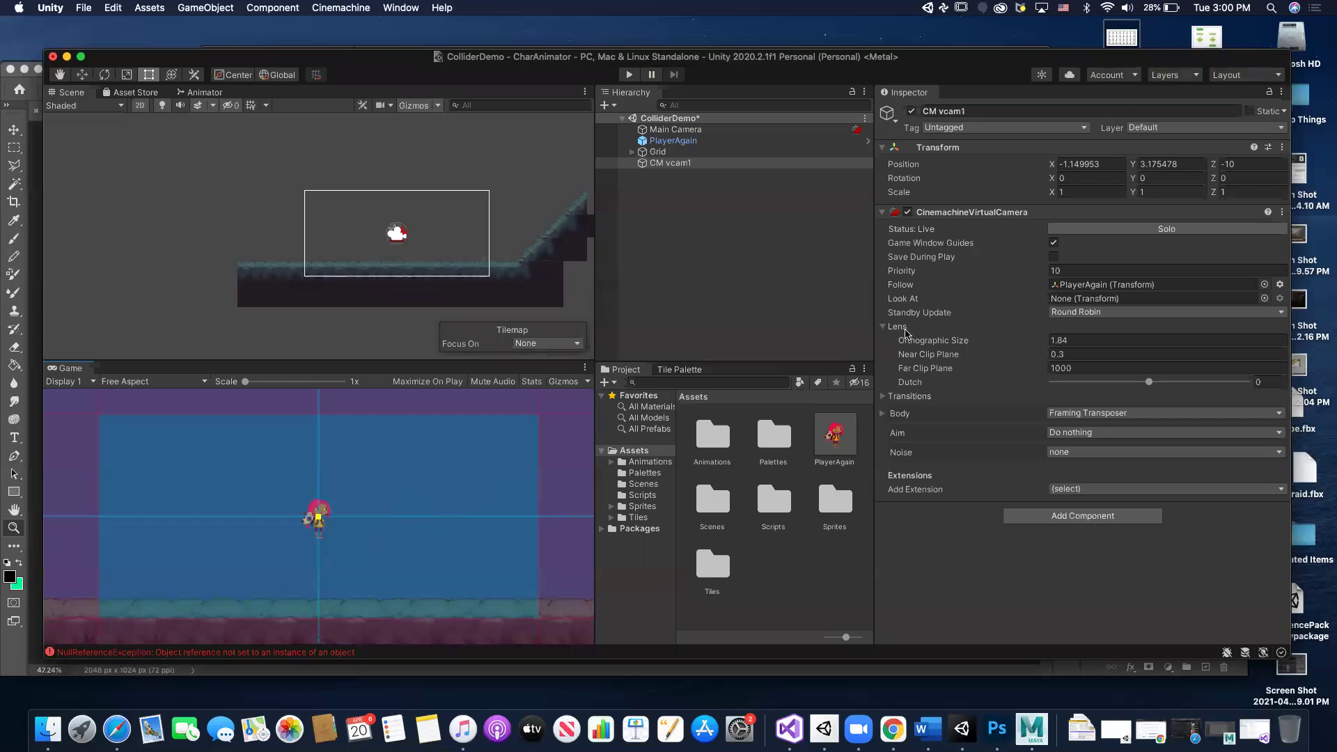
- Expand the virtual camera's Transitions and Body settings and set the Framing Transposer's X Damping to 2.84
click(884, 396)
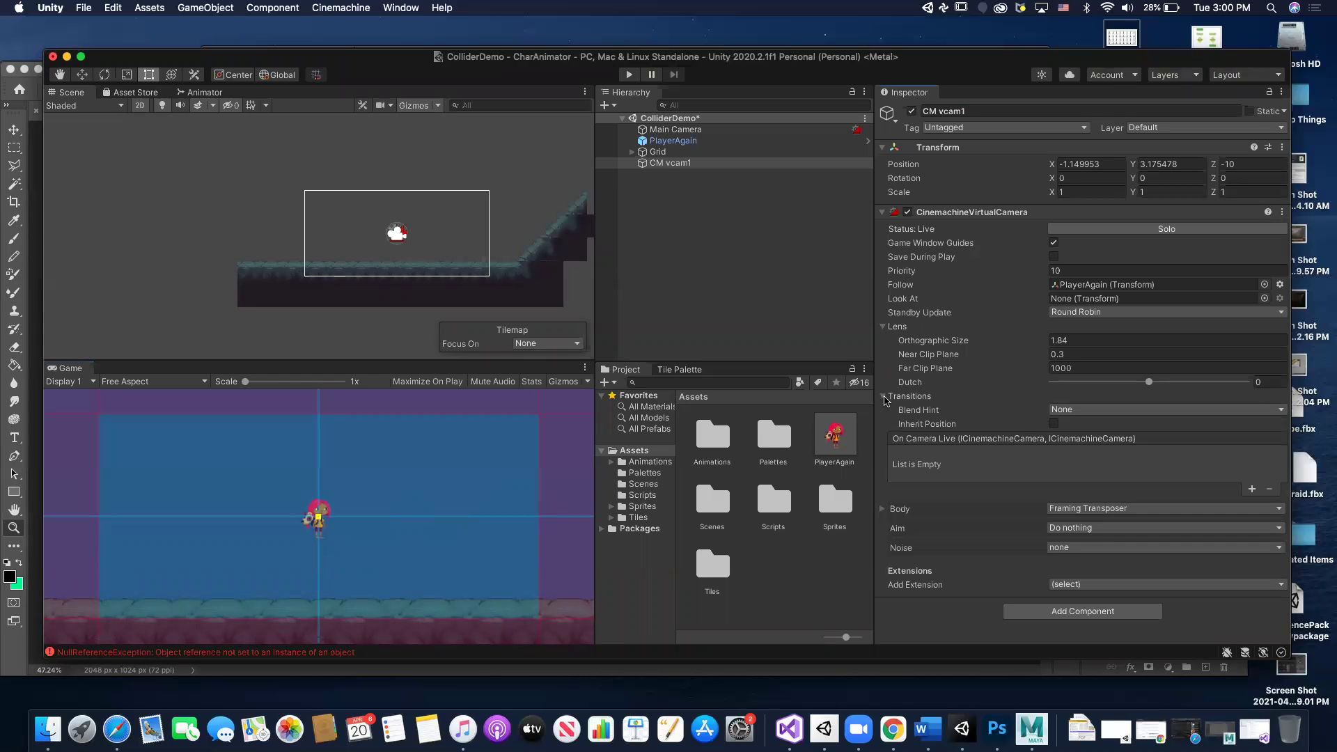
click(883, 511)
scroll(973, 435, down, 5)
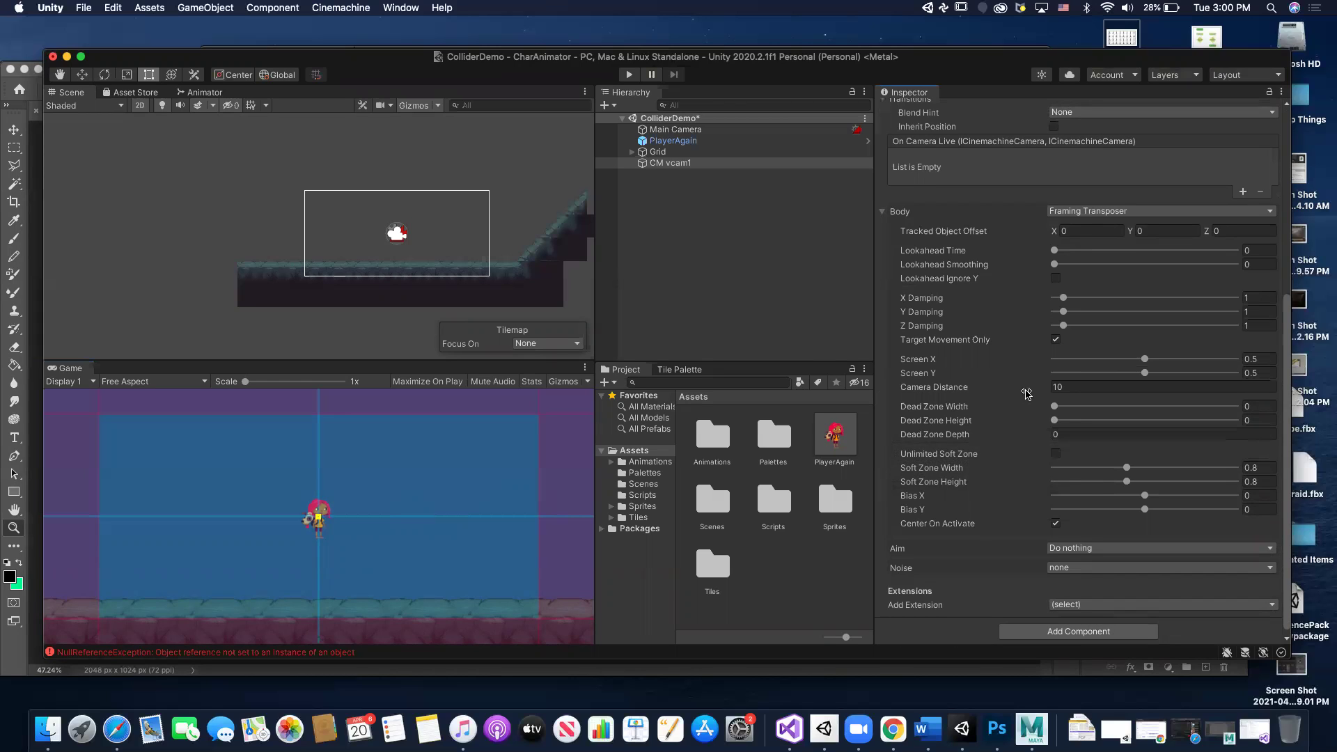
drag(1015, 385, 1051, 384)
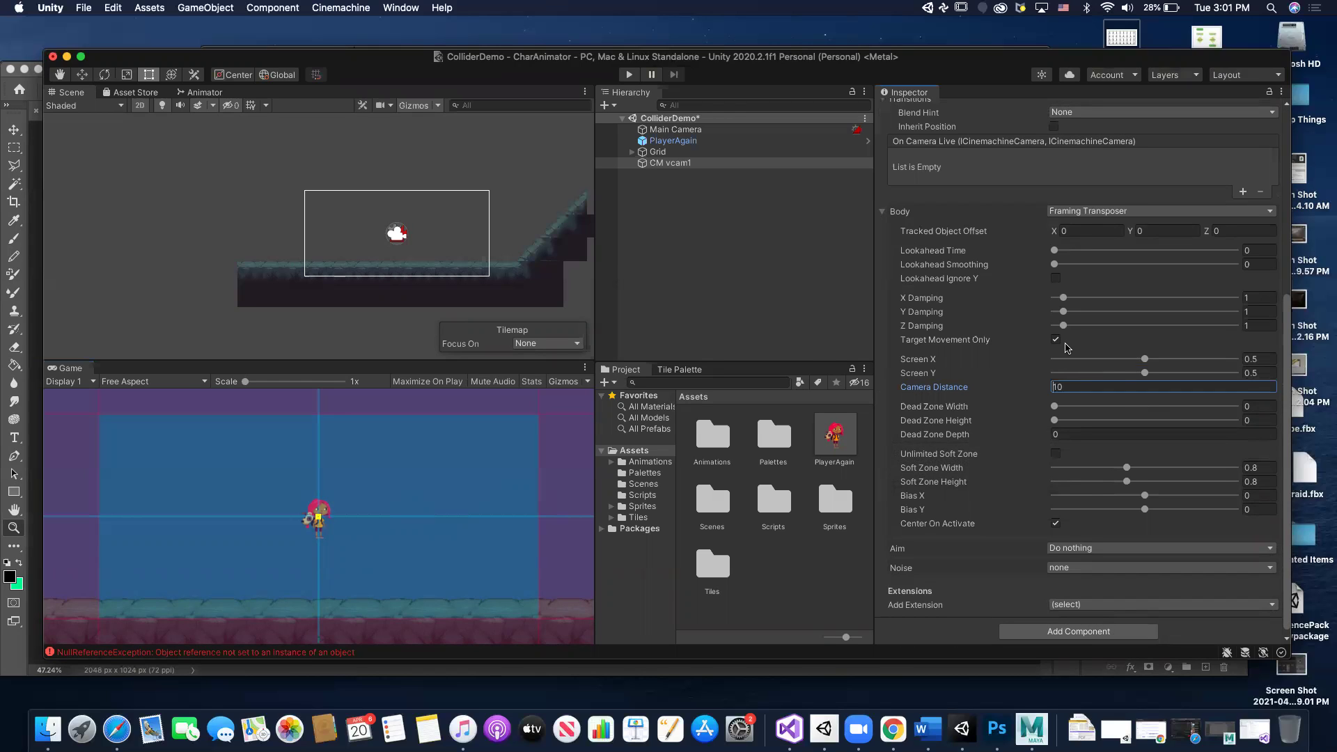
drag(1063, 298, 1081, 301)
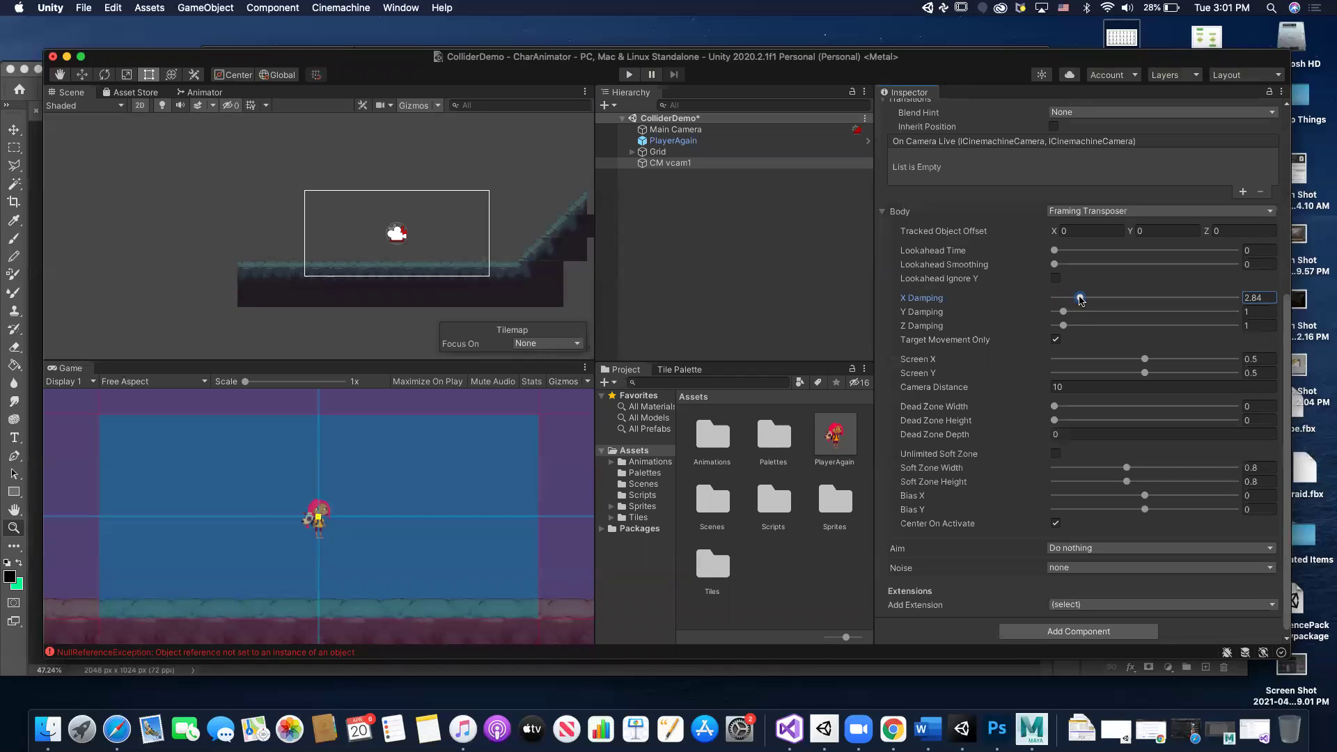
- Play-test the increased horizontal damping by running the character in both directions, and stop the game
click(629, 78)
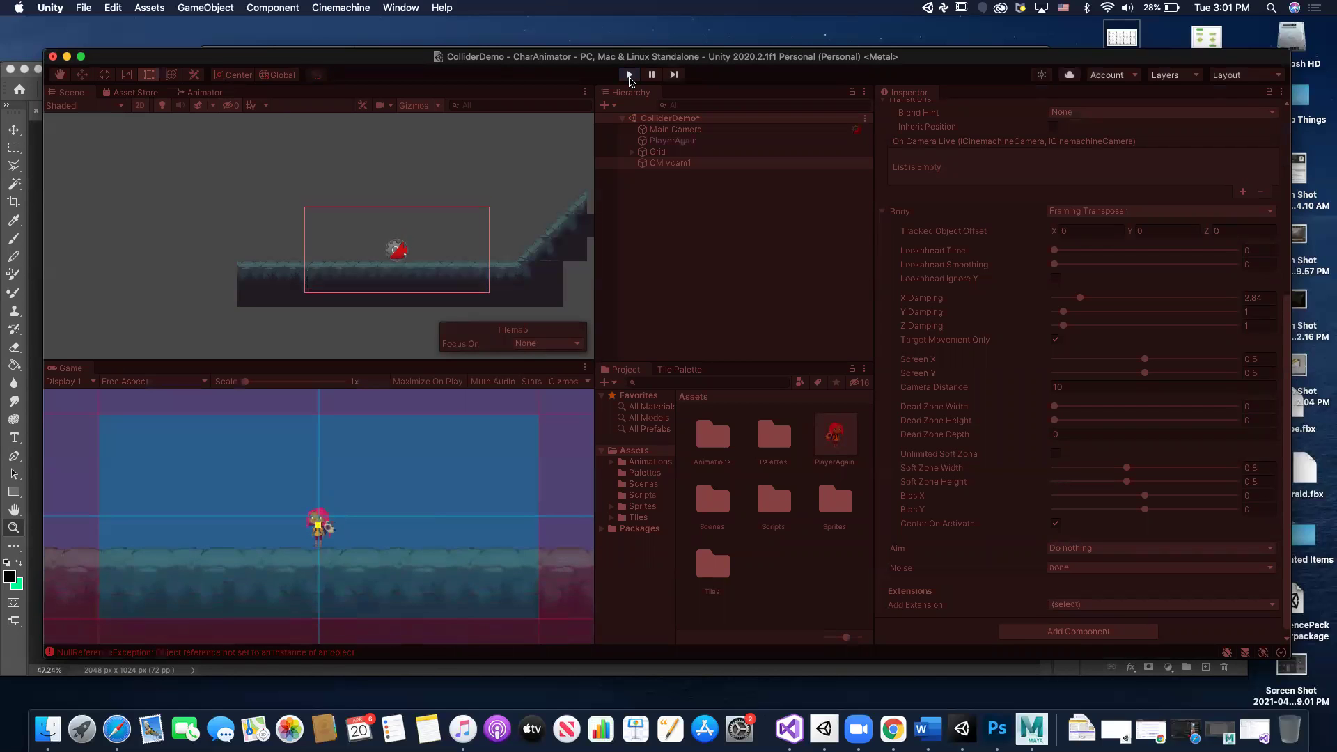
key(Right)
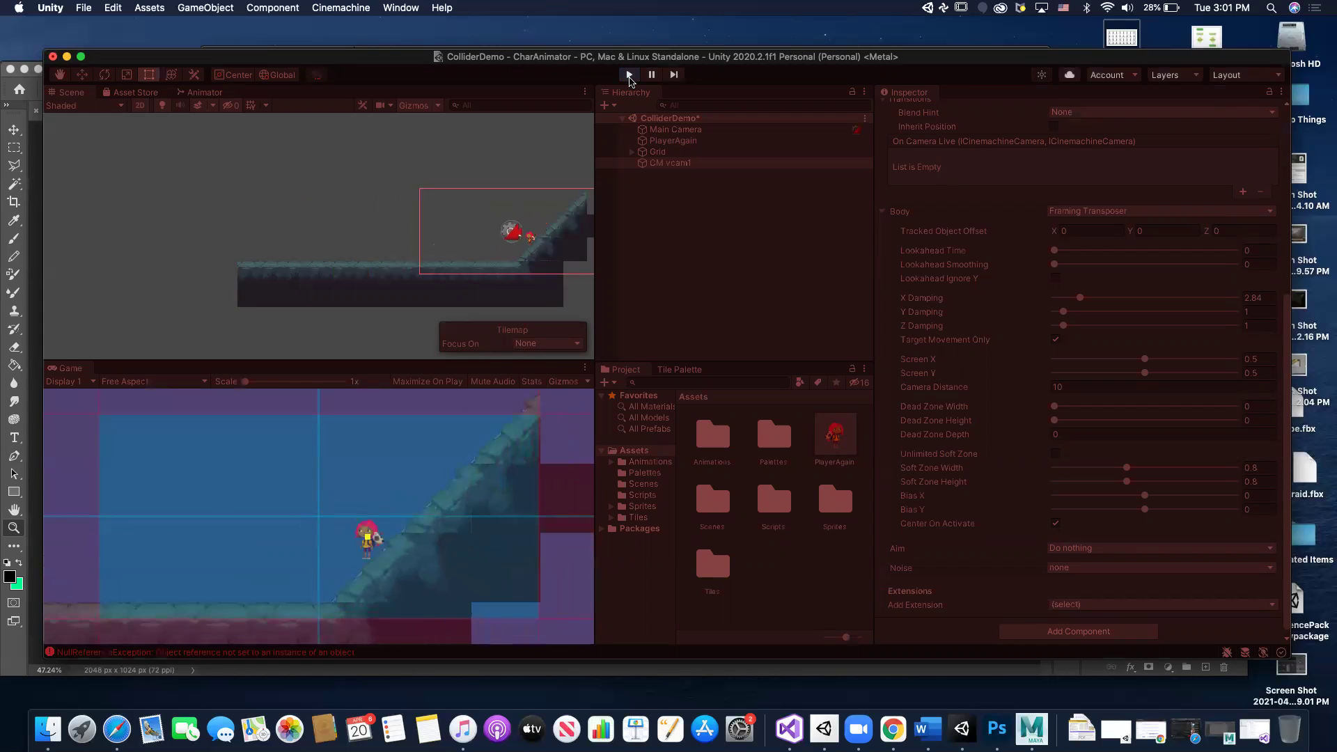
key(Left)
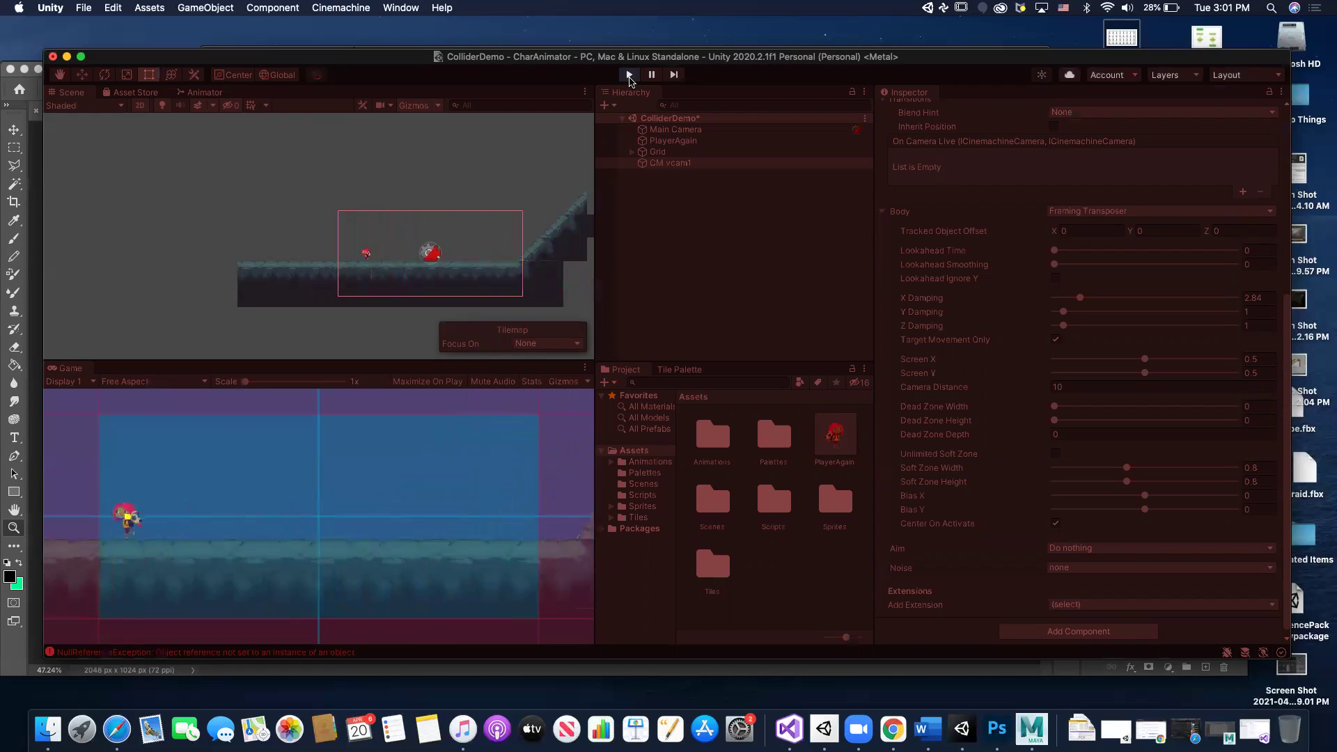
key(Left)
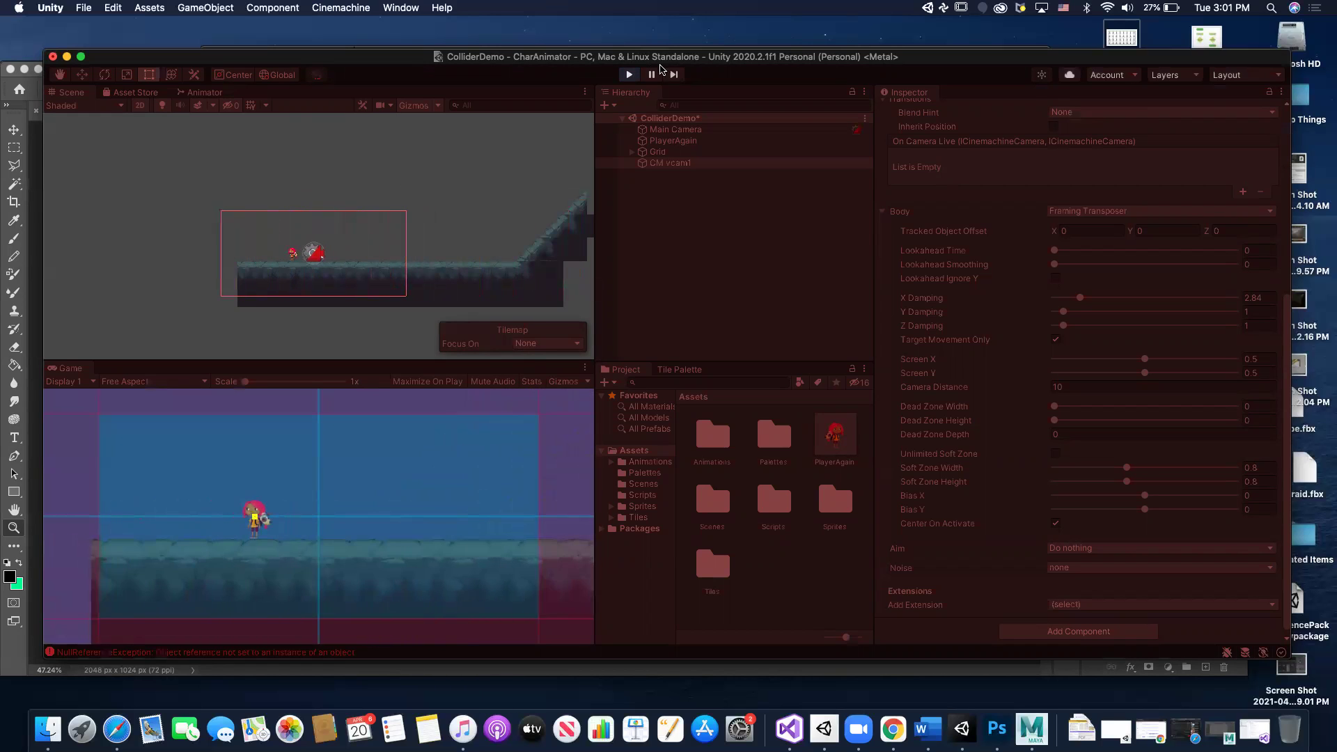
click(629, 76)
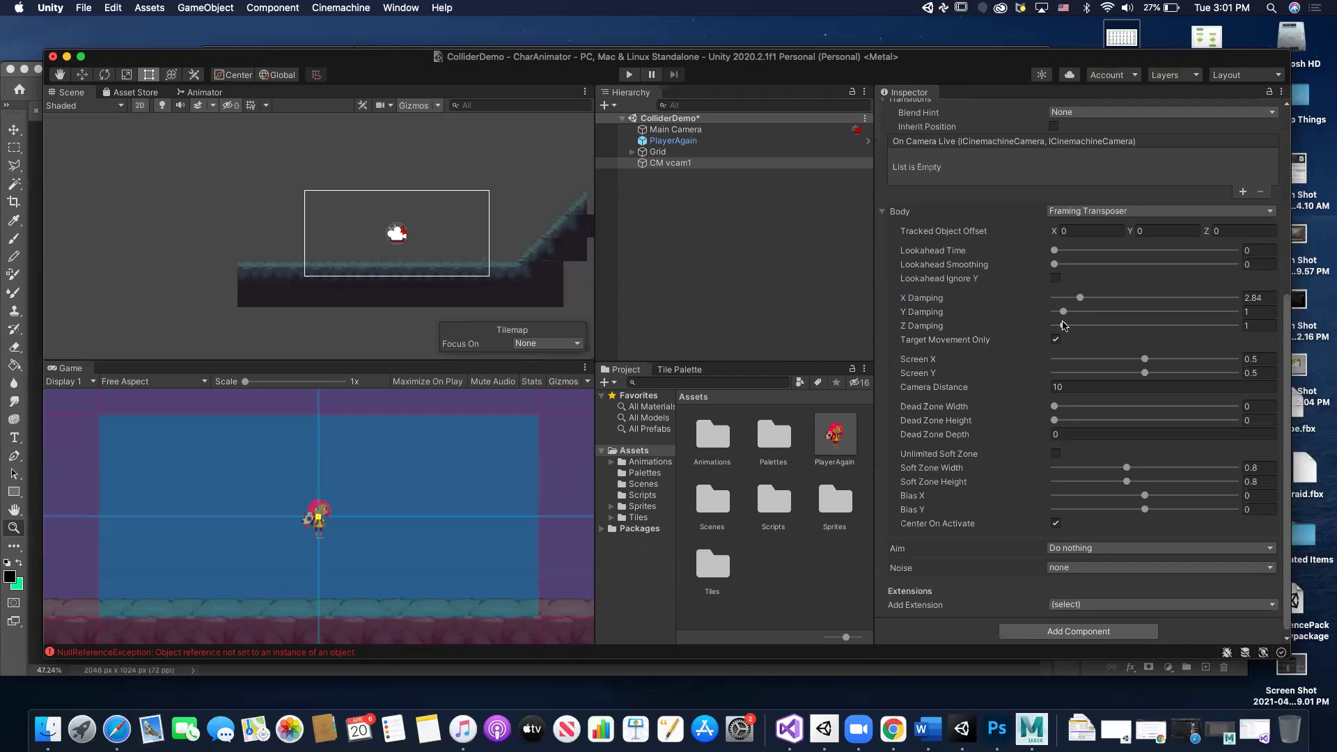
- Set the Framing Transposer's X Damping to 1.38, Screen X to 0.477, Soft Zone Width to 0.539 and Soft Zone Height to 0.447
drag(1079, 298, 1069, 301)
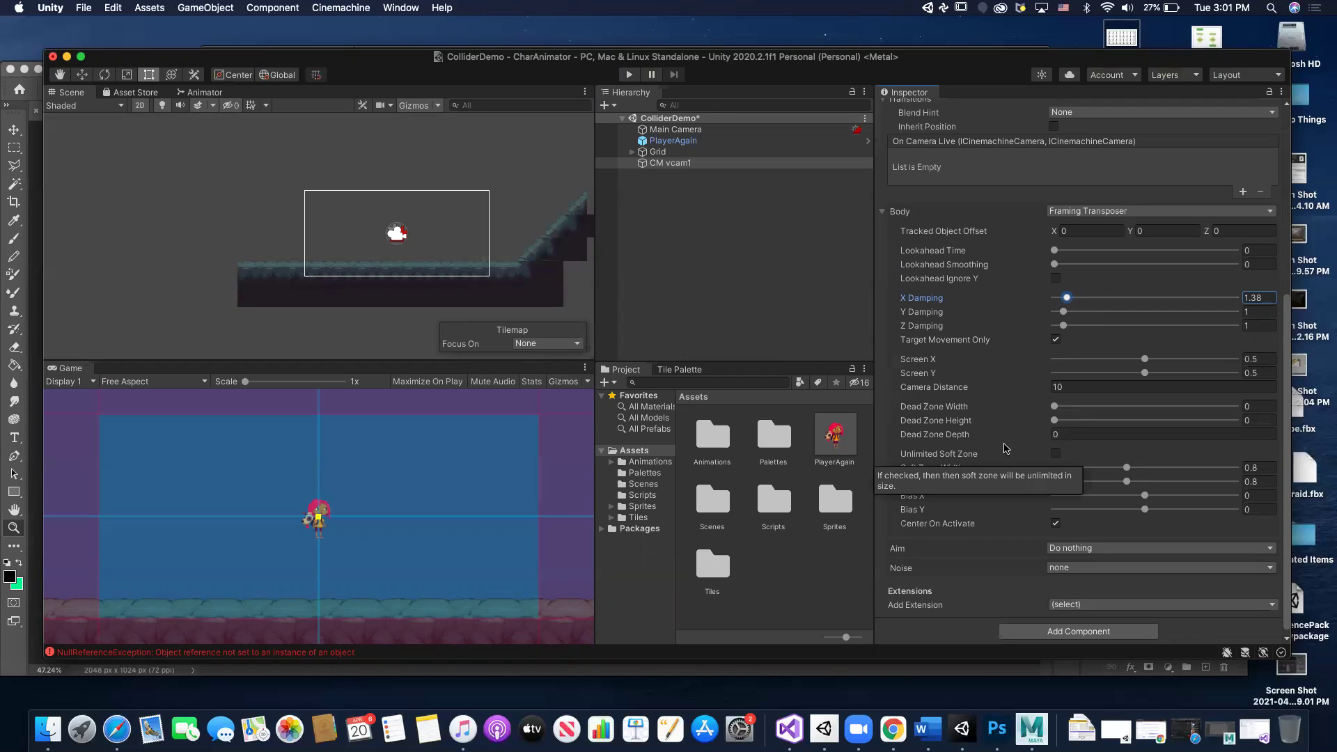
drag(1146, 360, 1146, 362)
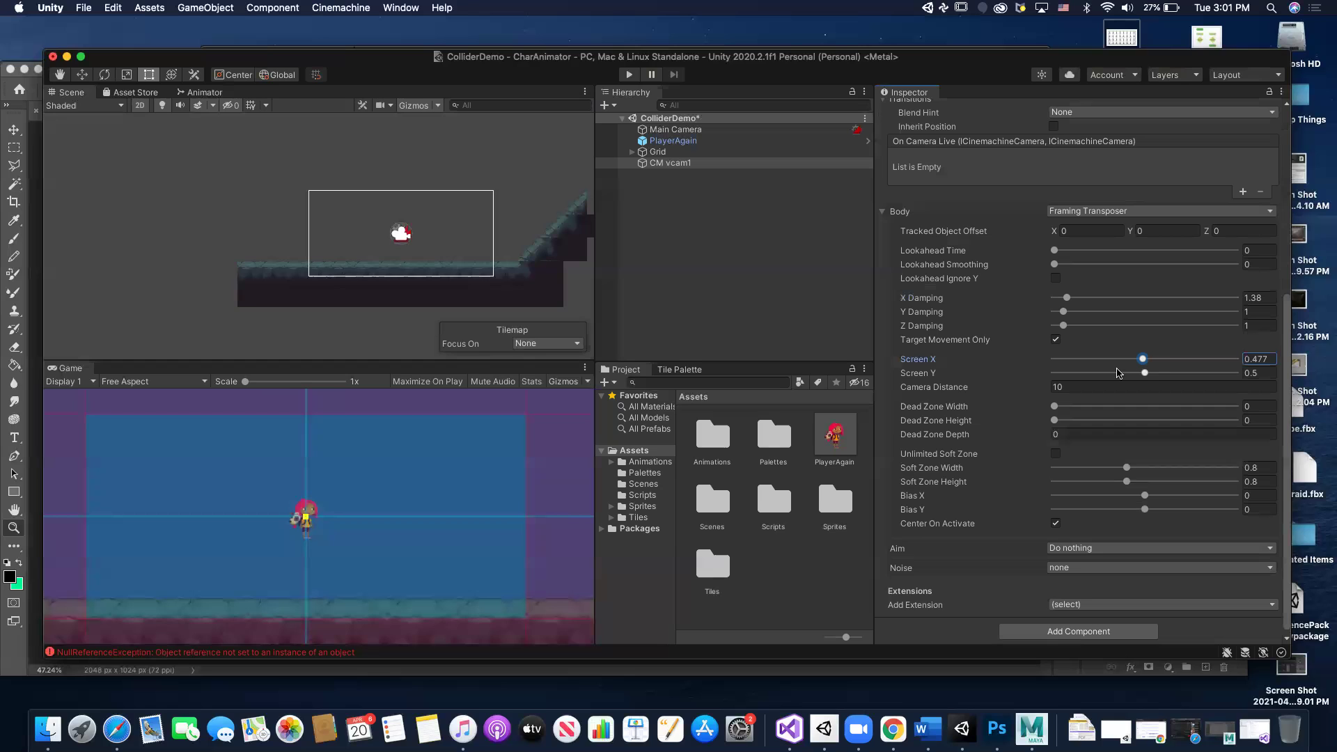
drag(1144, 373, 1118, 359)
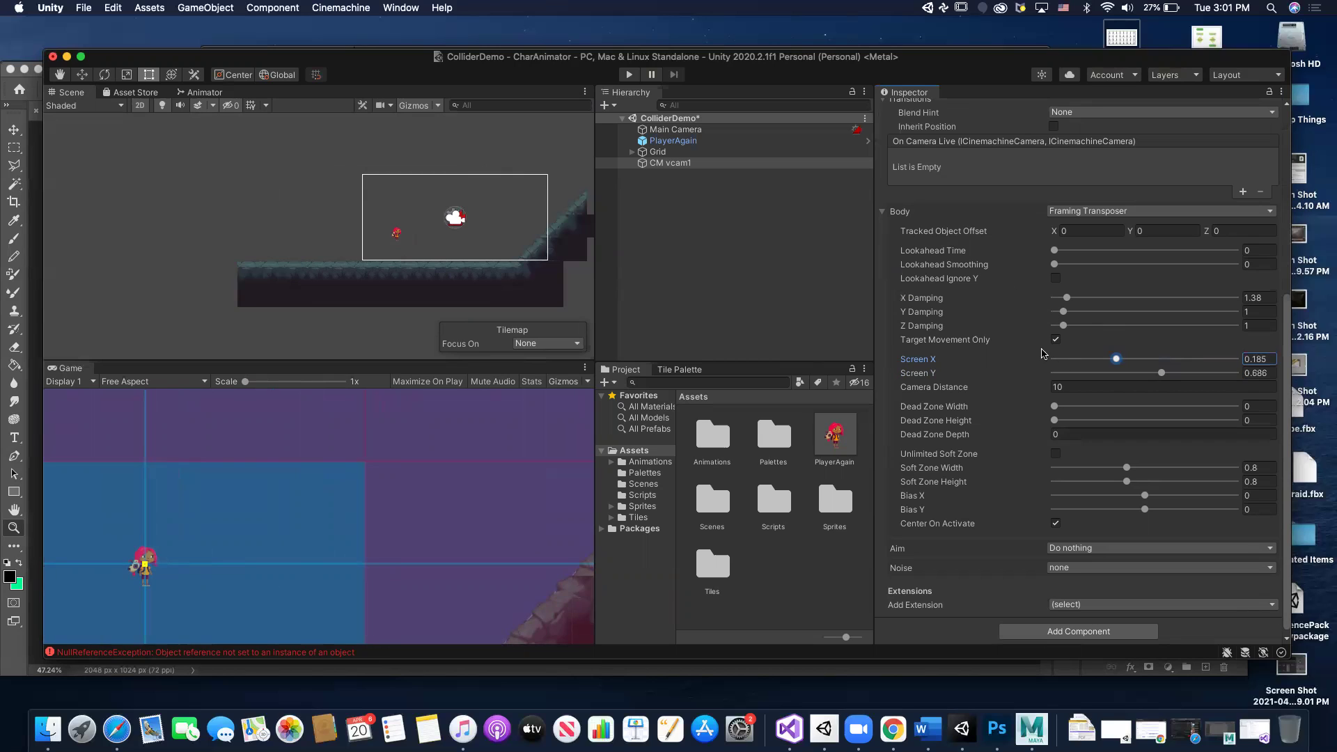
key(super+z)
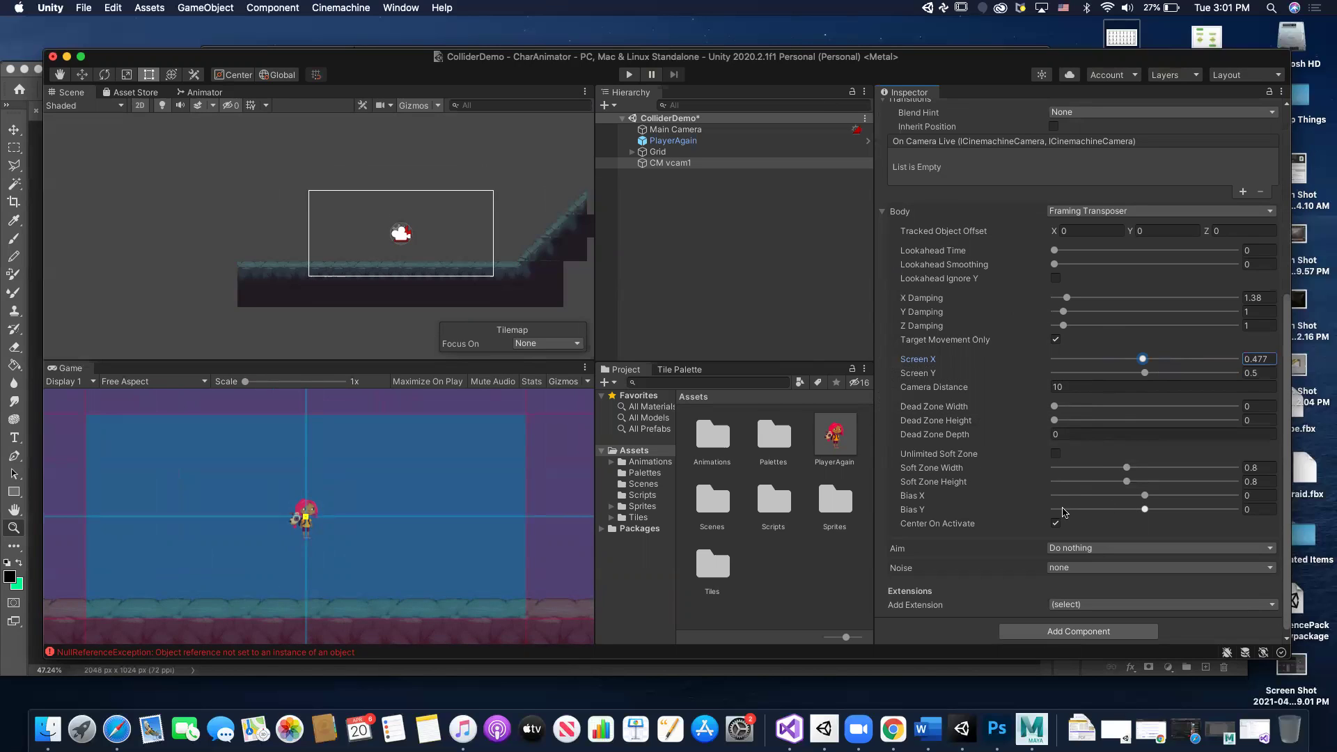
drag(1129, 468, 1096, 485)
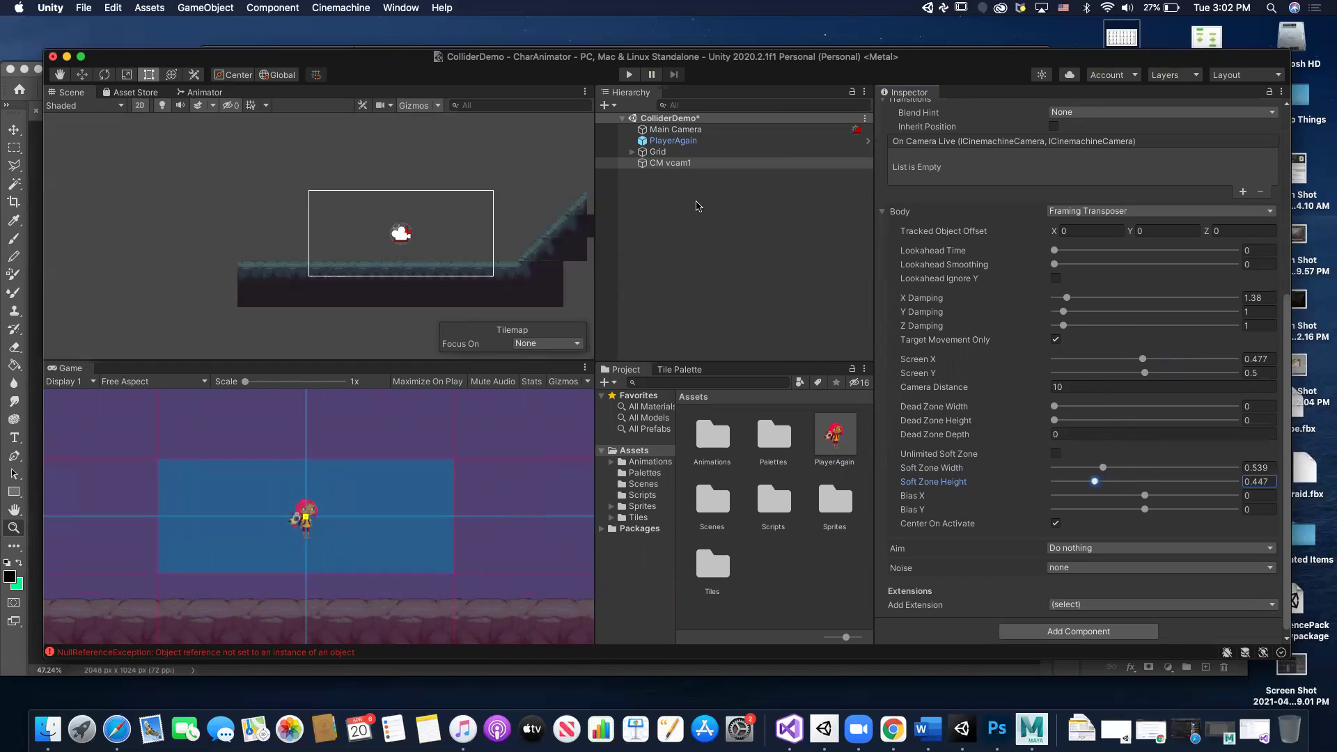
- Play-test the smaller soft zone by running the character back and forth between the slope and the flat ground, and stop the game
click(627, 74)
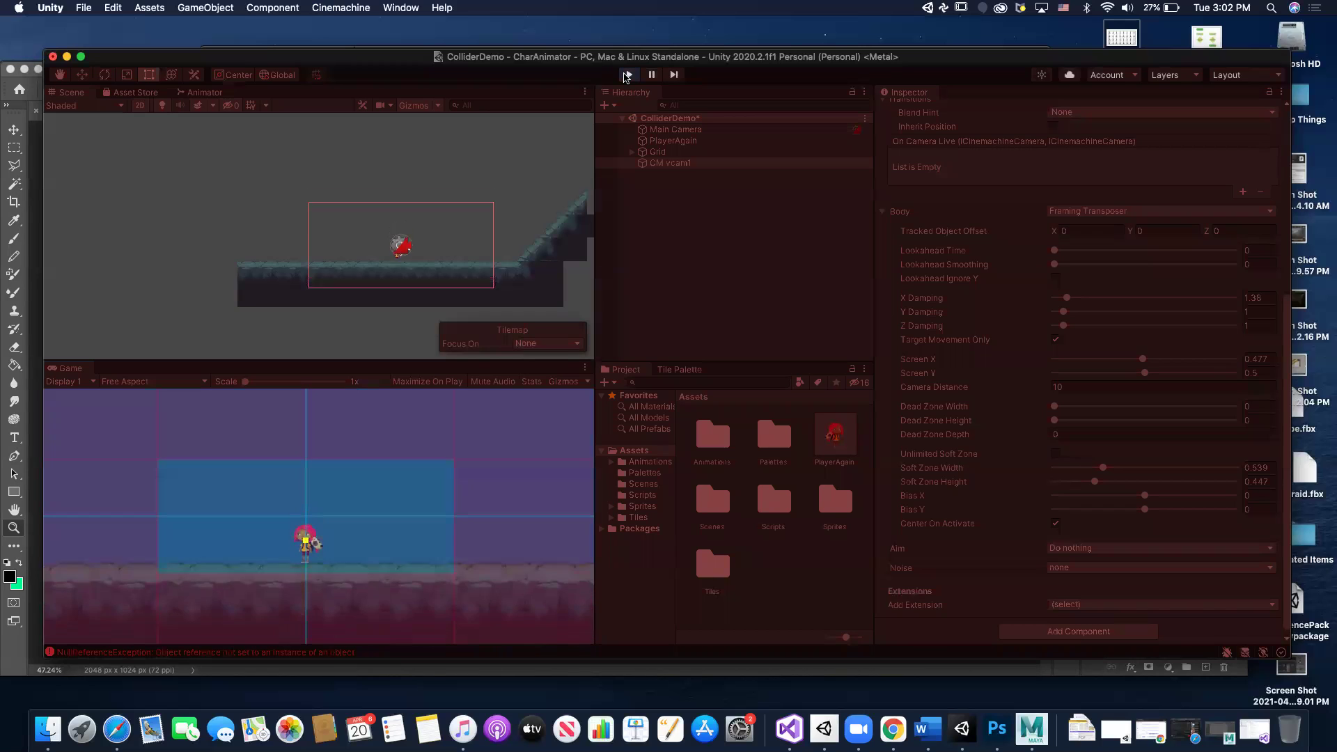
key(d)
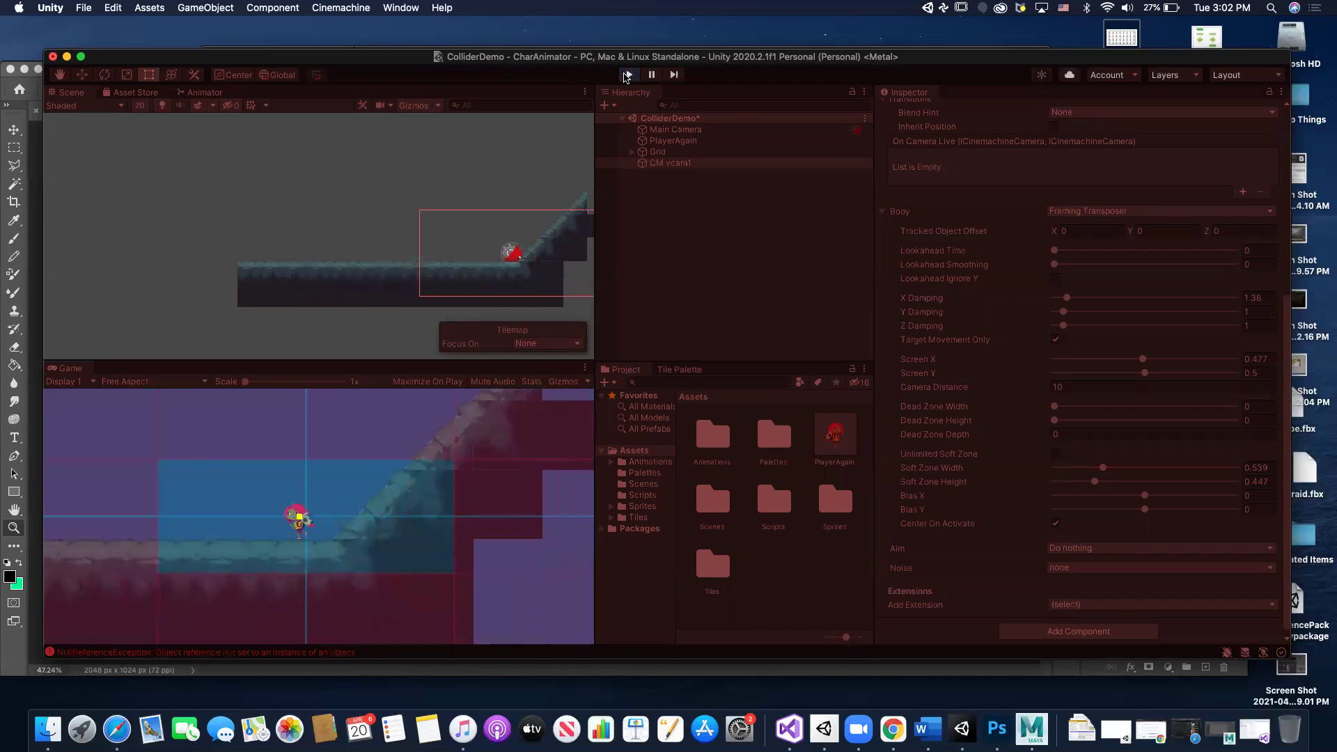
key(a)
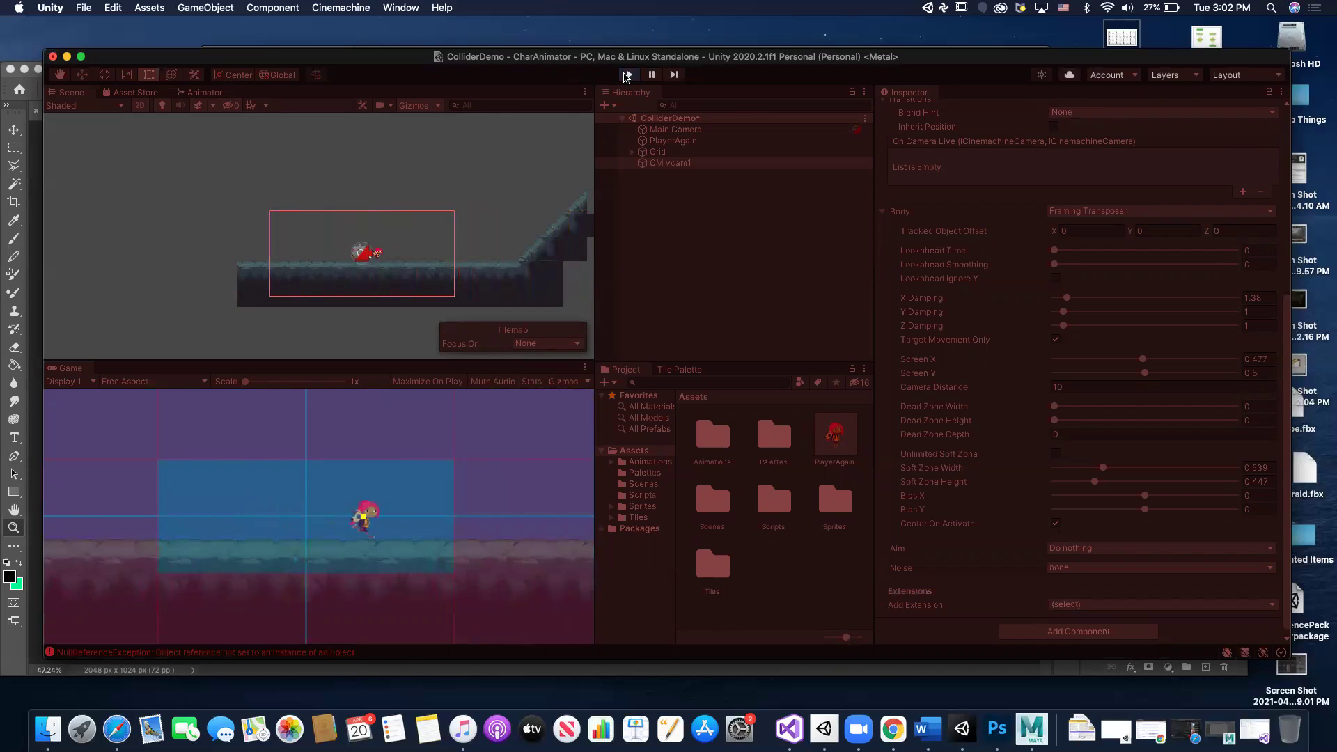
key(a)
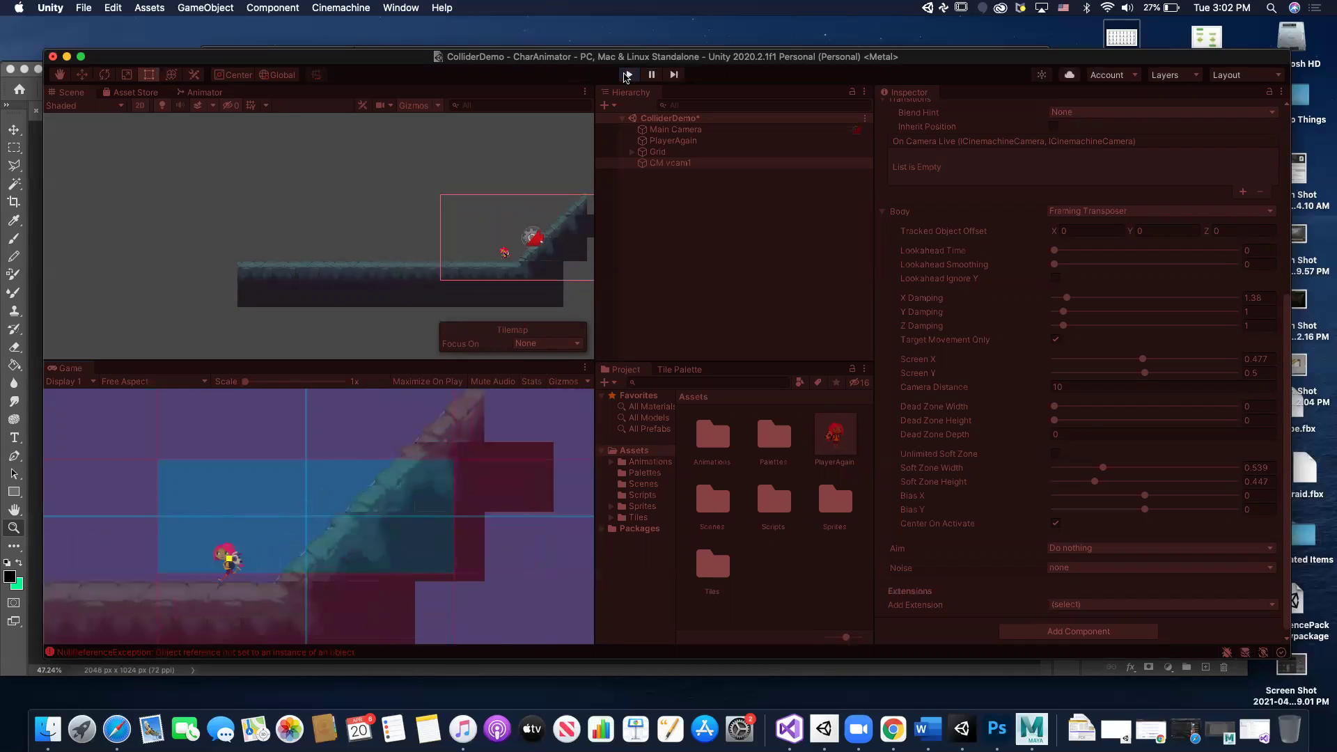
key(a)
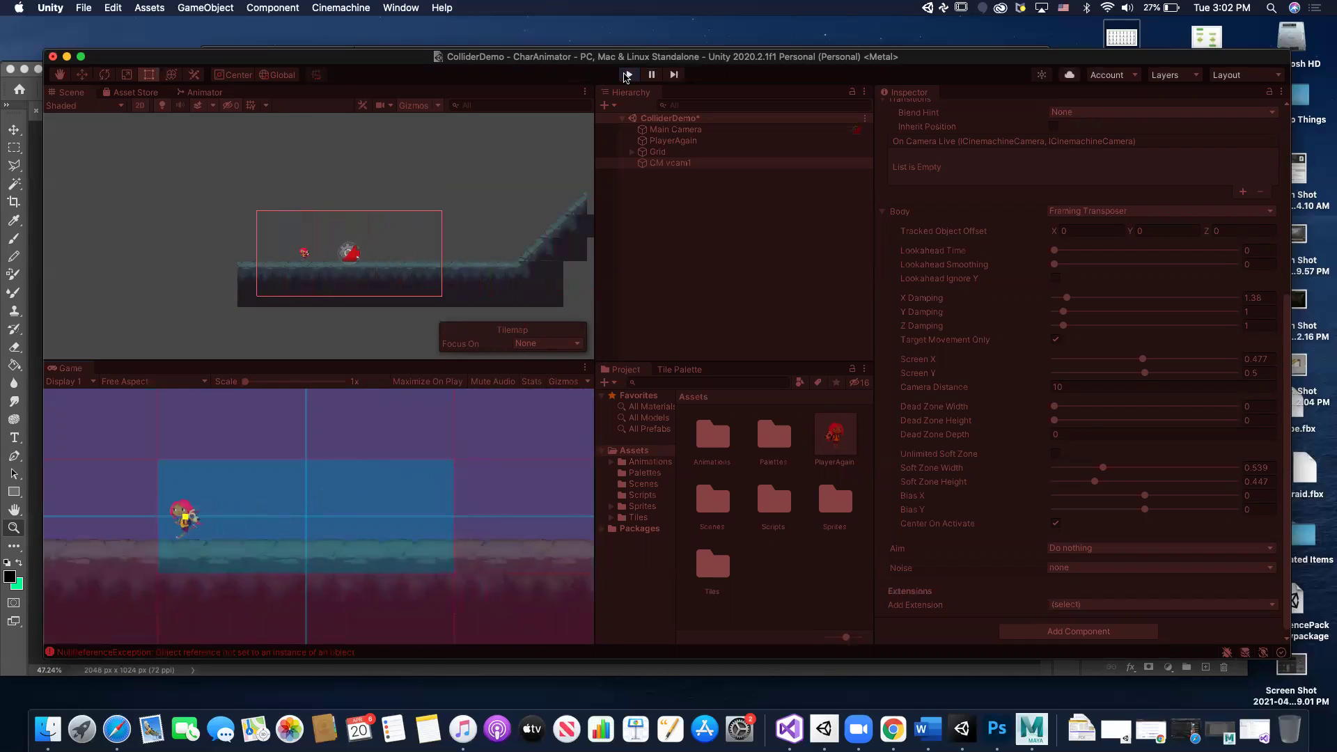
key(d)
click(627, 75)
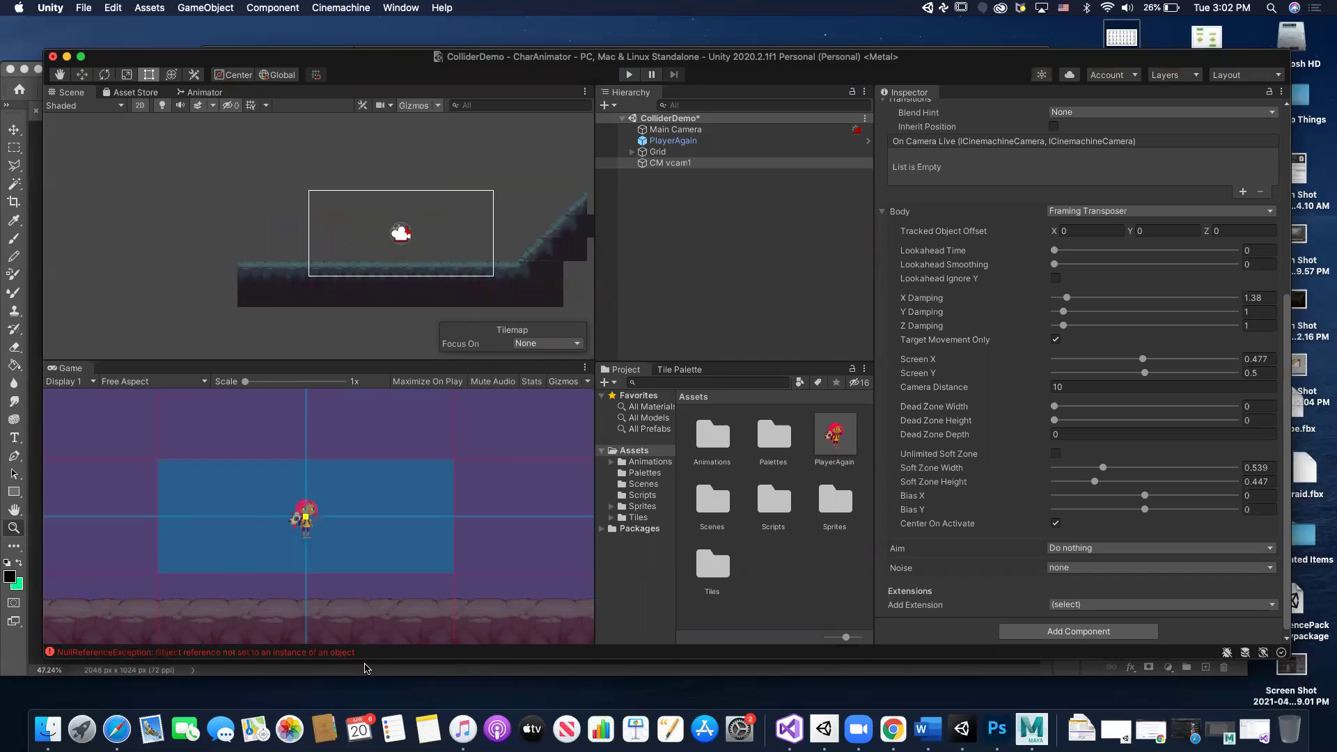
- Play-test the camera follow with the Main Camera selected, without the guide overlay, stop the game and reselect CM vcam1
click(689, 130)
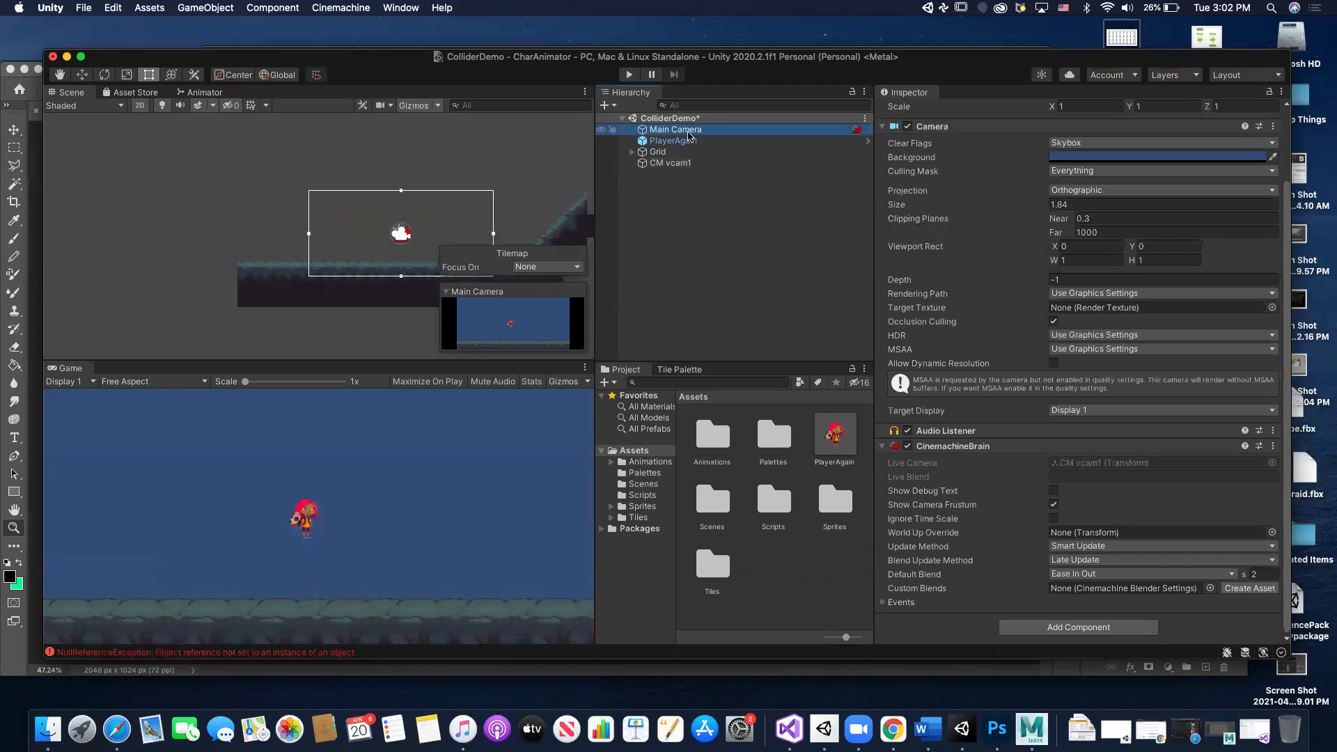
click(629, 76)
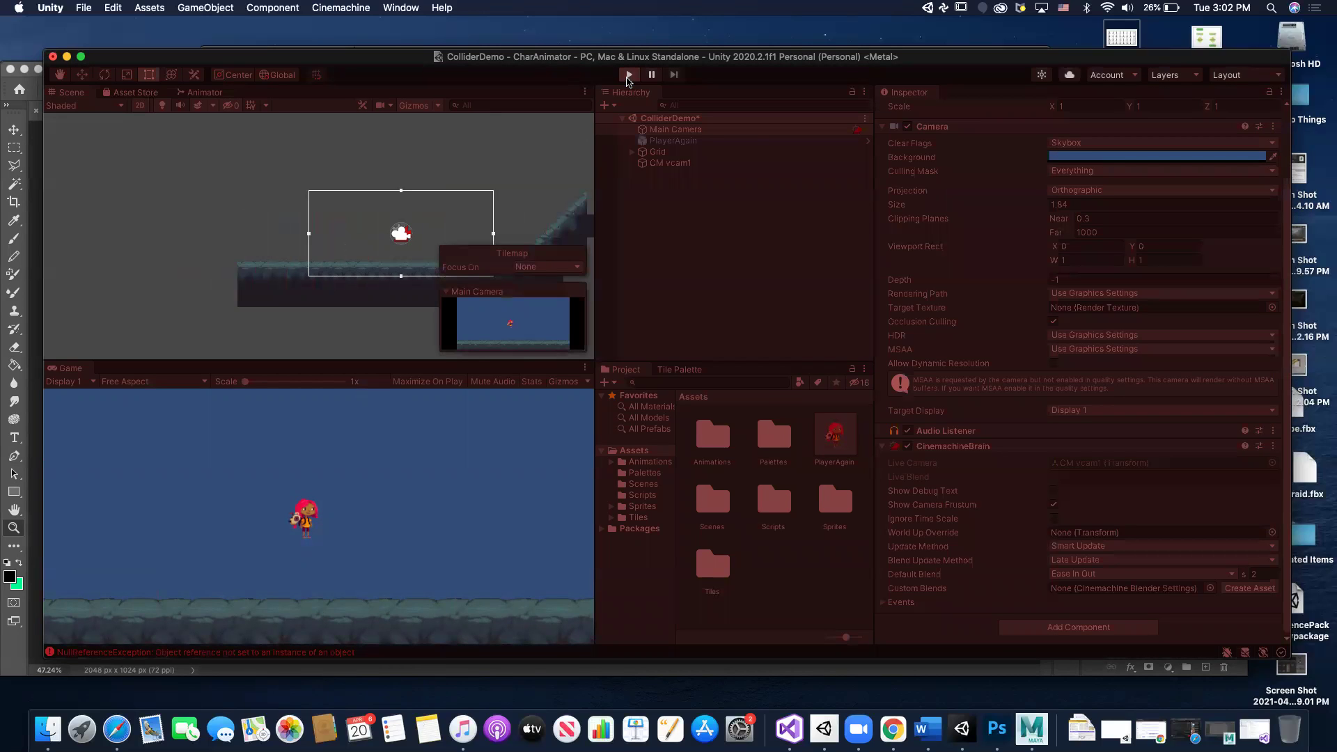
key(Right)
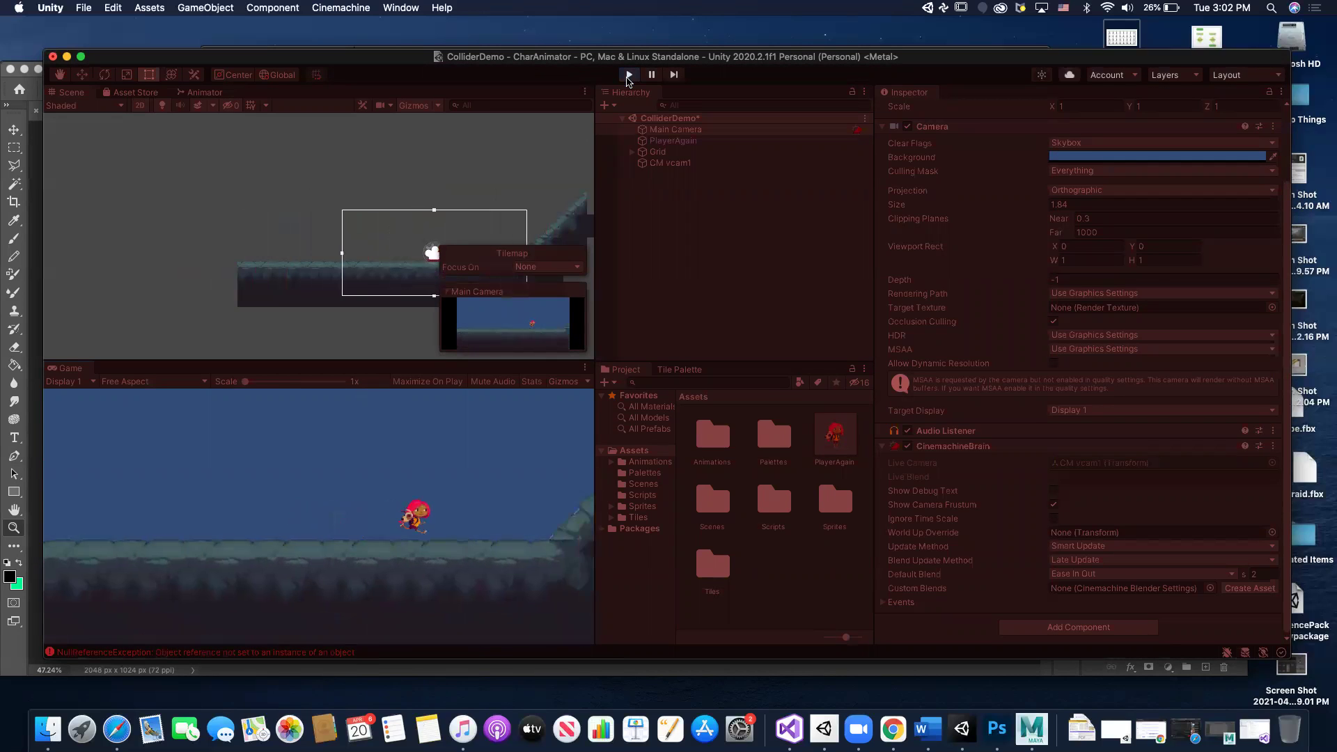
key(Left)
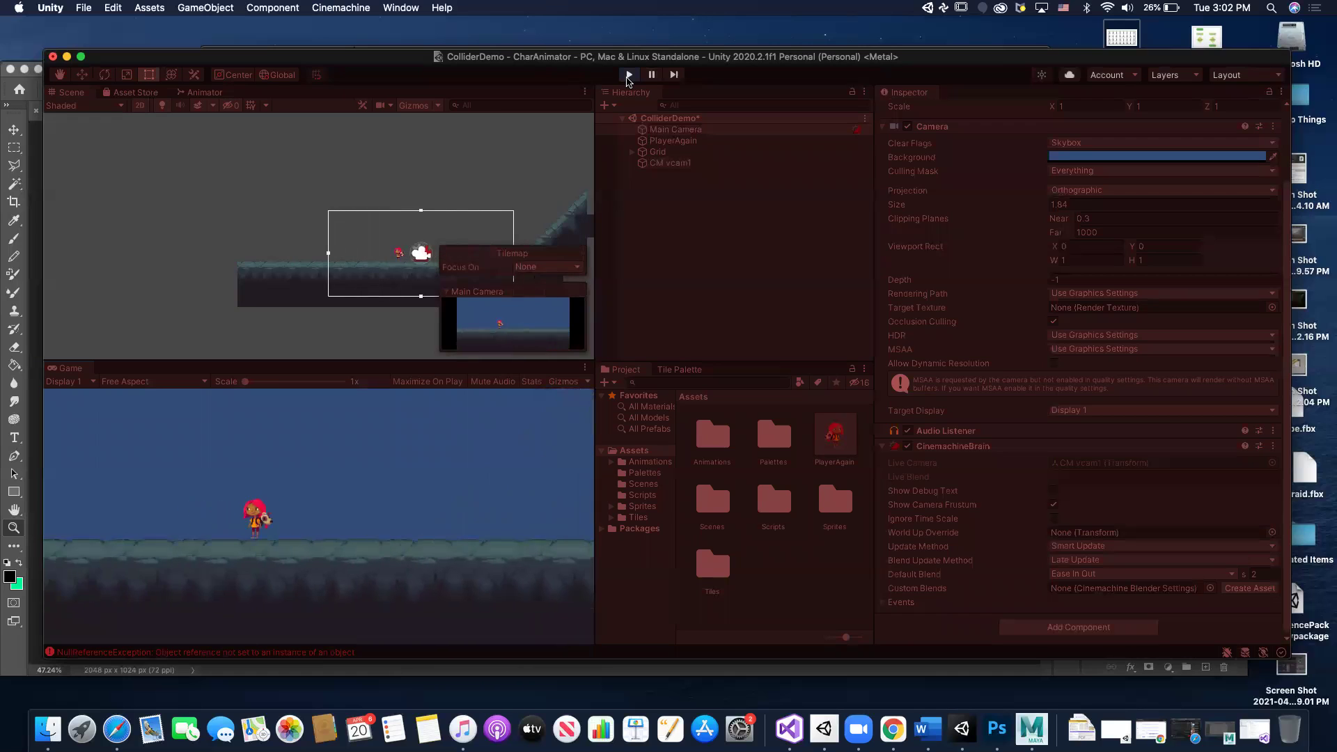
key(Right)
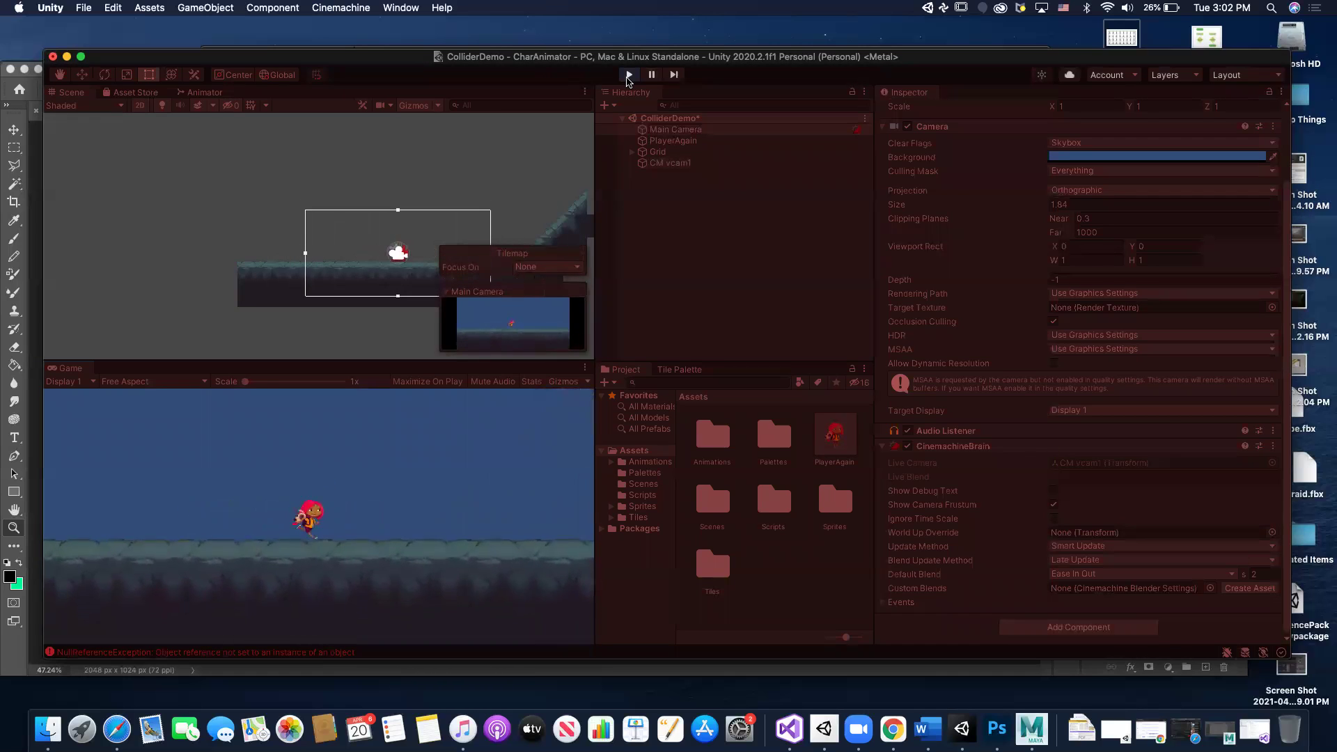
click(629, 74)
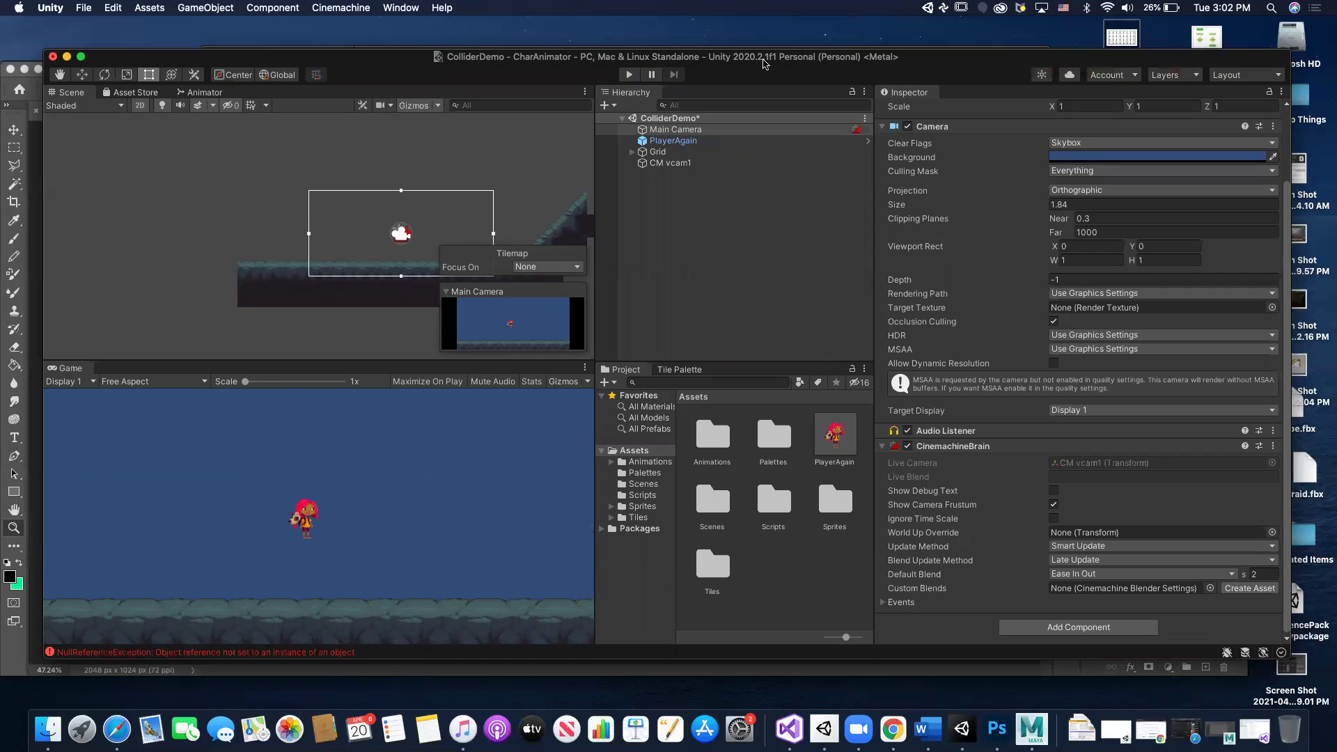
click(703, 163)
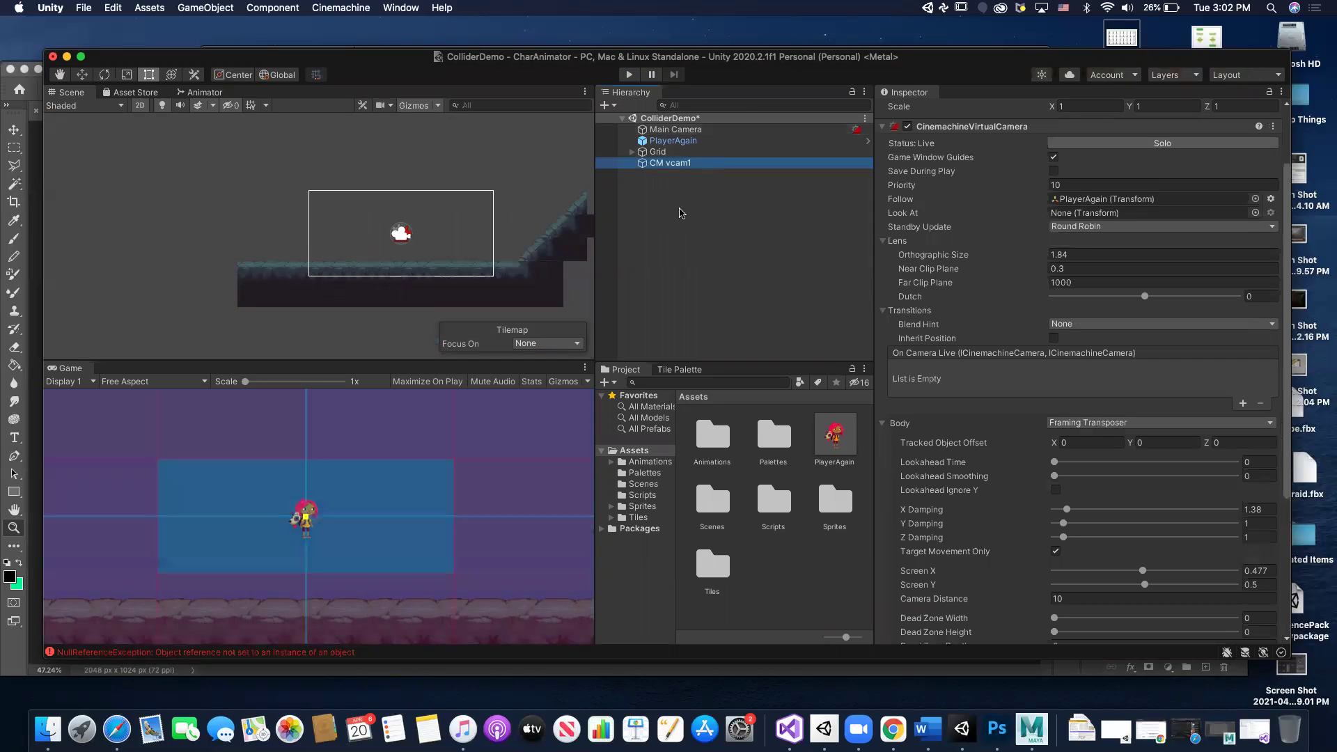